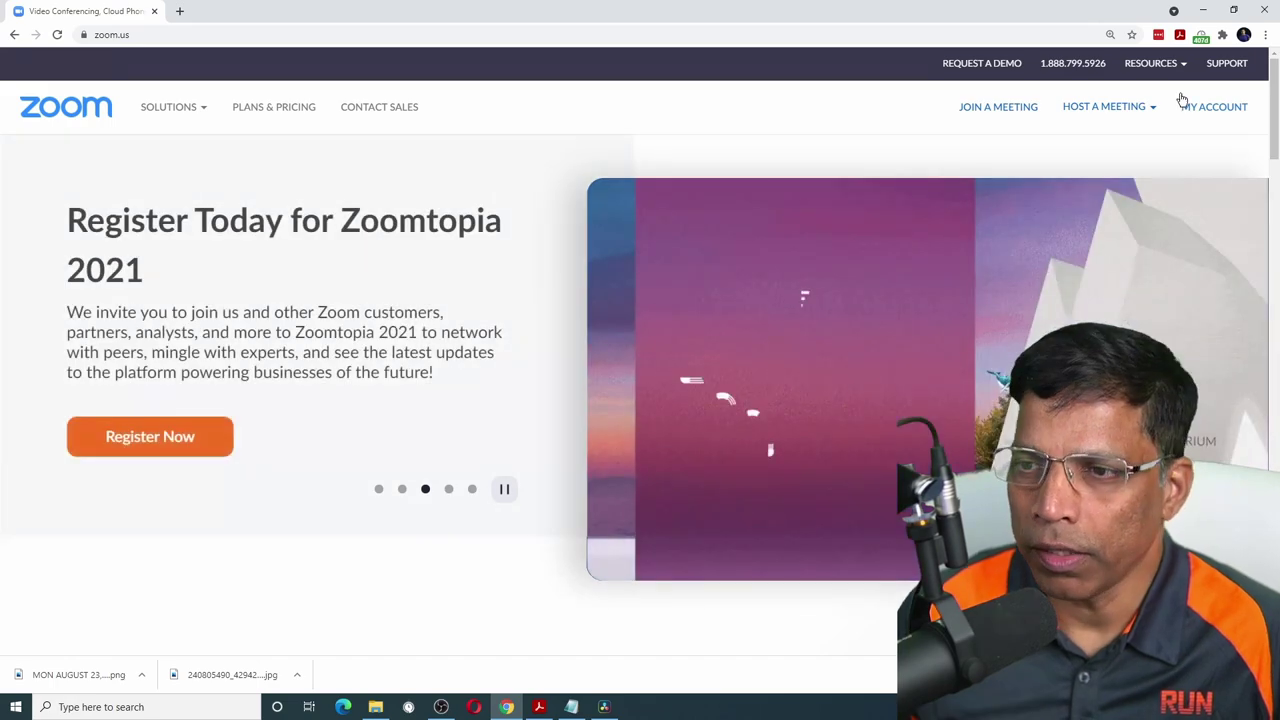
# - Go to Meetings and show the Meeting Templates tab, which has no templates yet
pyautogui.click(1225, 112)
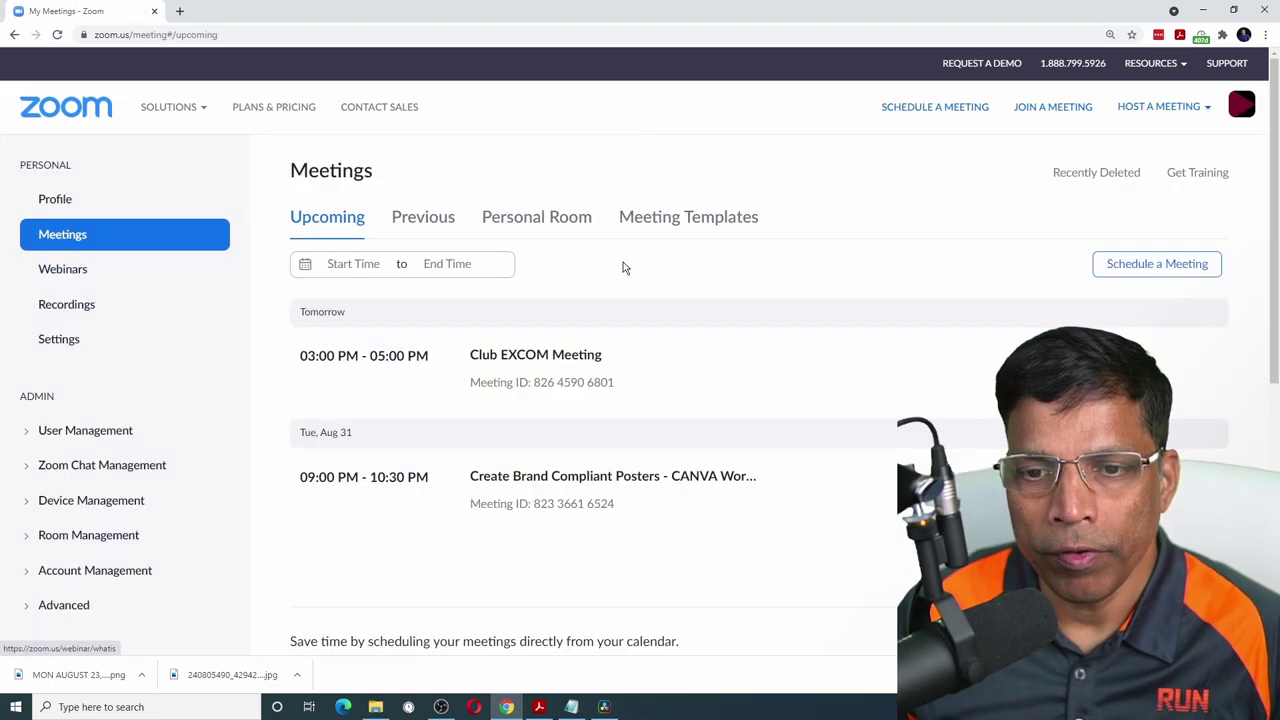
pyautogui.click(678, 222)
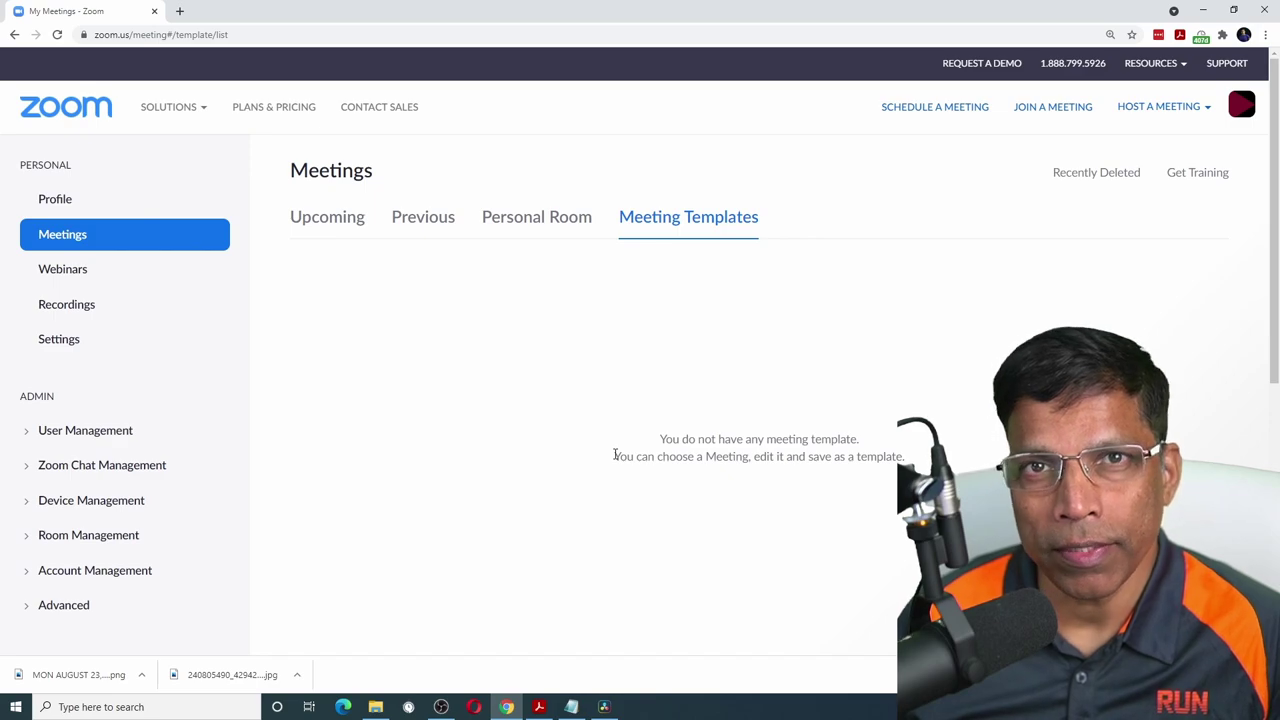
pyautogui.moveTo(615, 455); pyautogui.dragTo(870, 456)
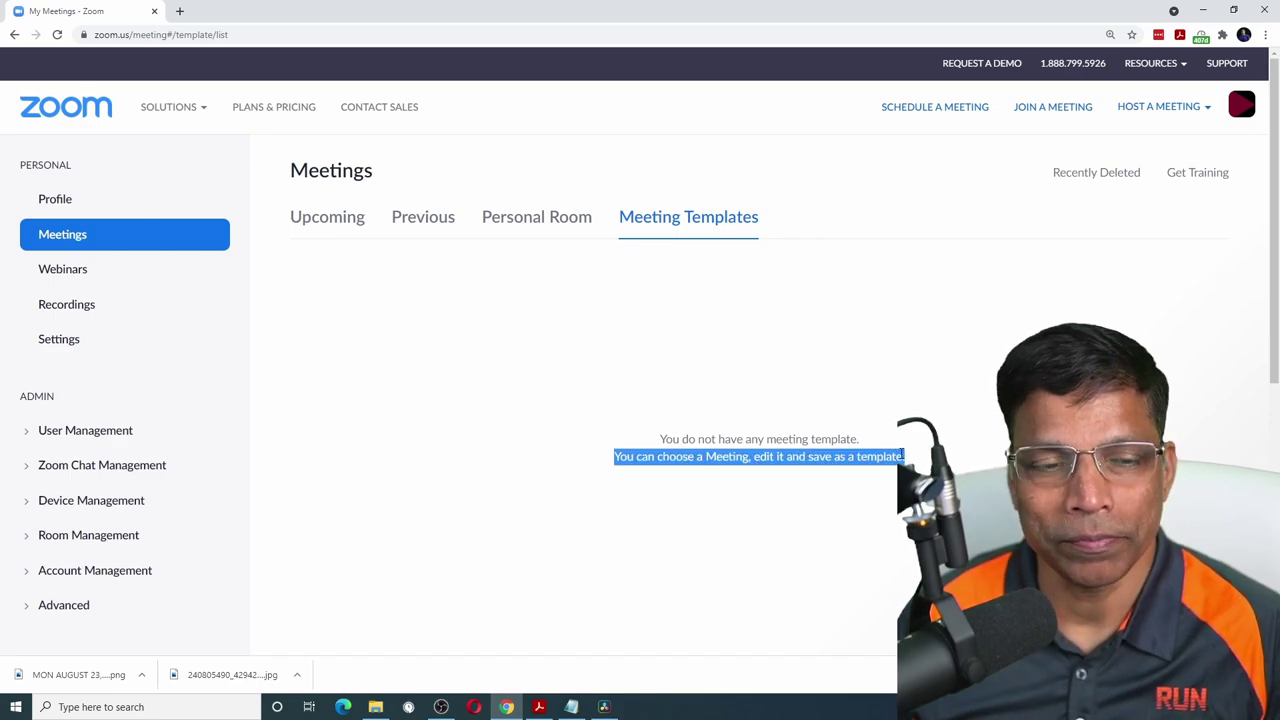
pyautogui.click(914, 171)
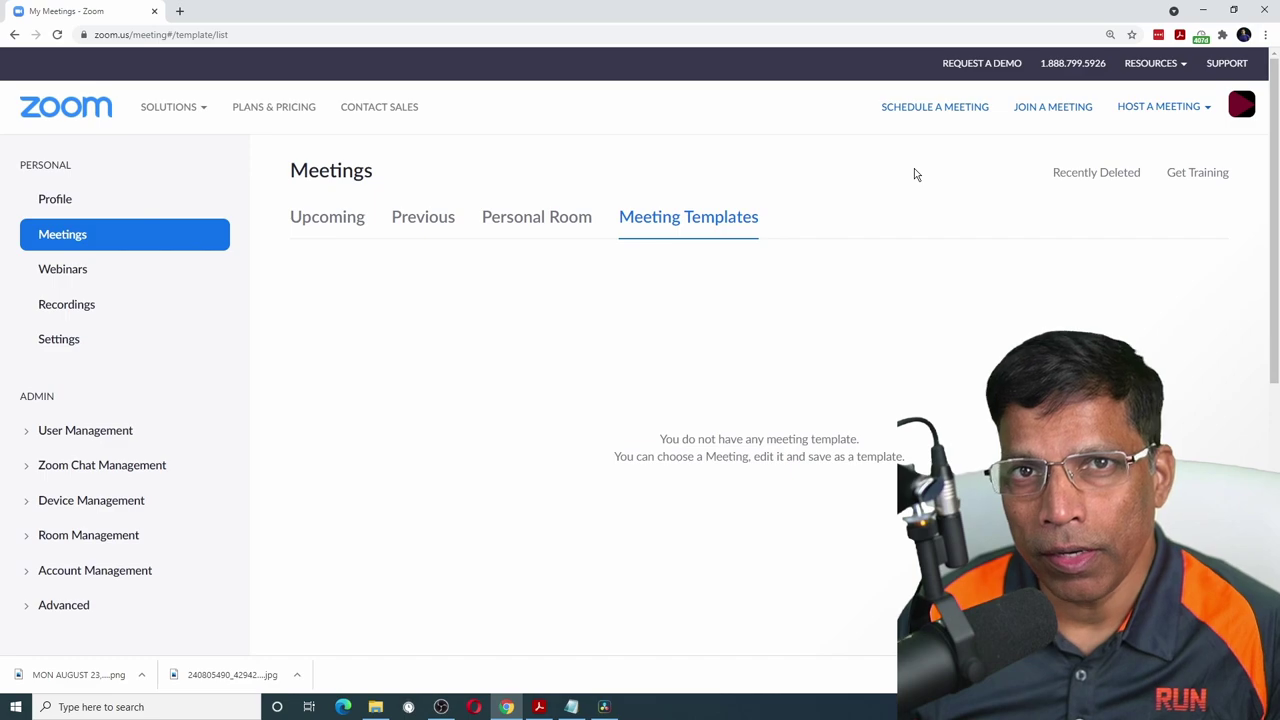
# - Start a new meeting titled 'Kuwait Challengers Meeting #' with a 2-hour duration
pyautogui.click(943, 112)
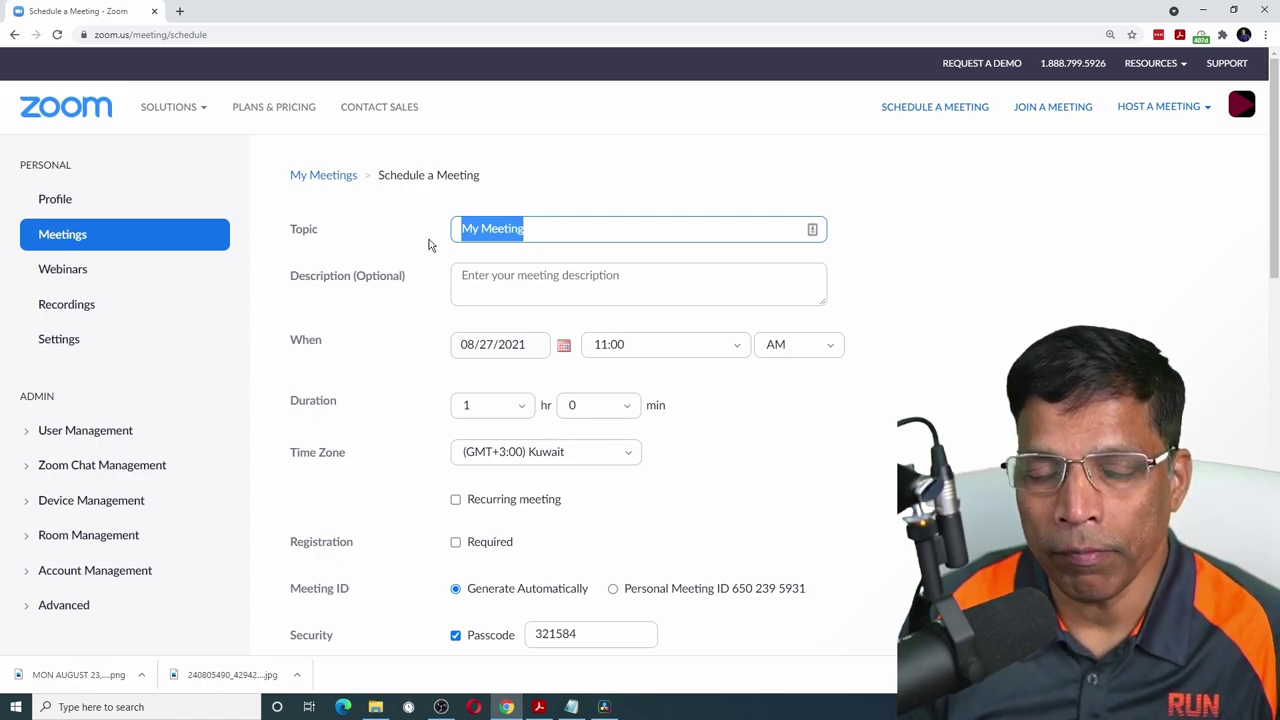
pyautogui.write('Kuwait Challengers')
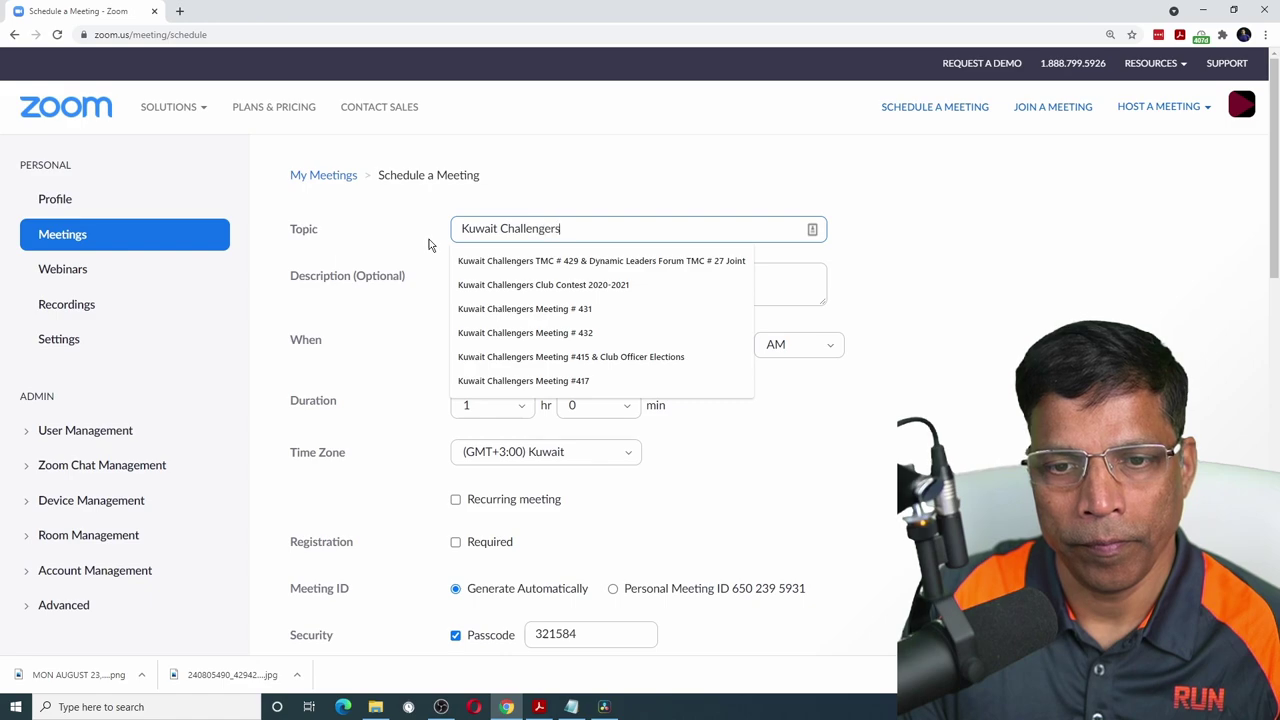
pyautogui.write(' Meeting #')
pyautogui.click(634, 234)
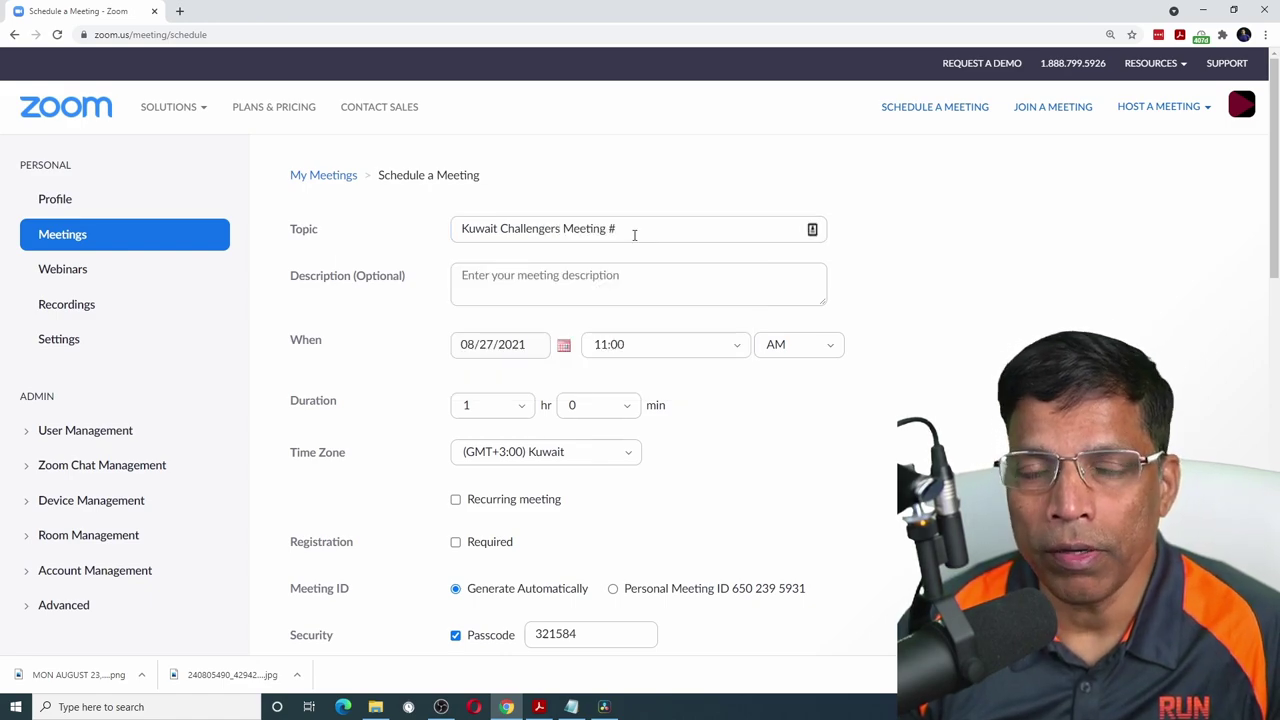
pyautogui.click(489, 403)
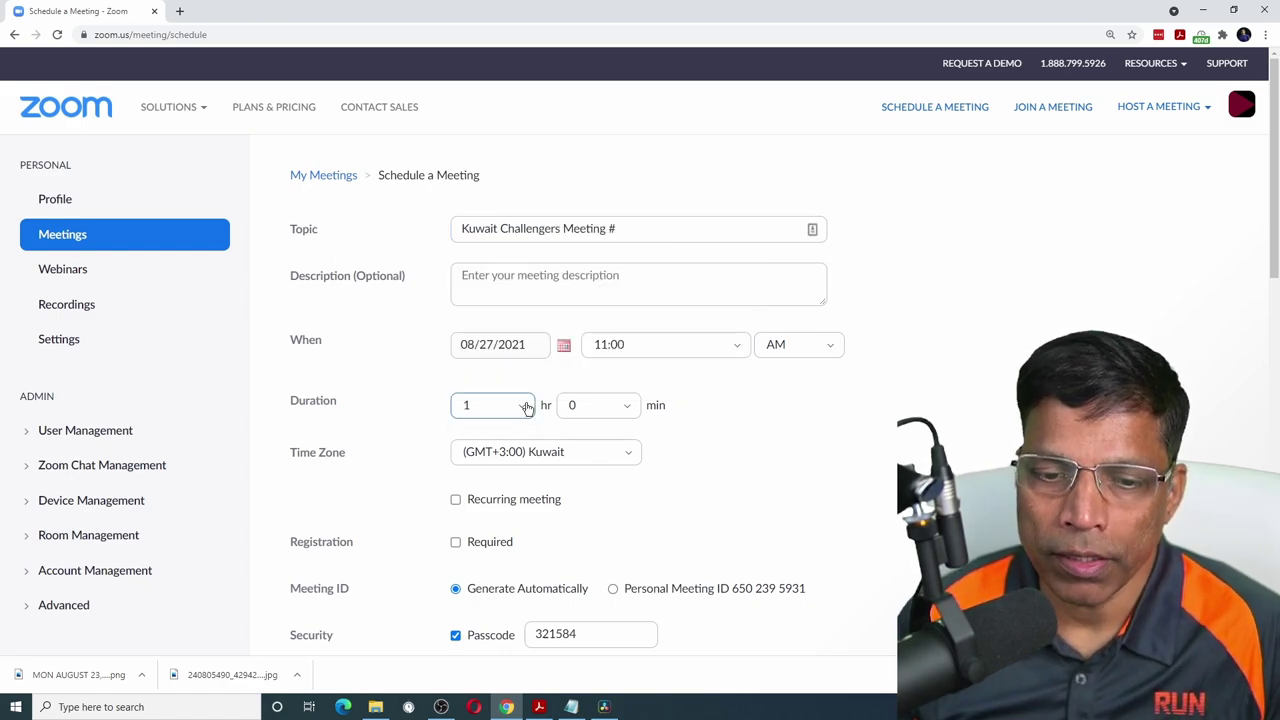
pyautogui.click(465, 494)
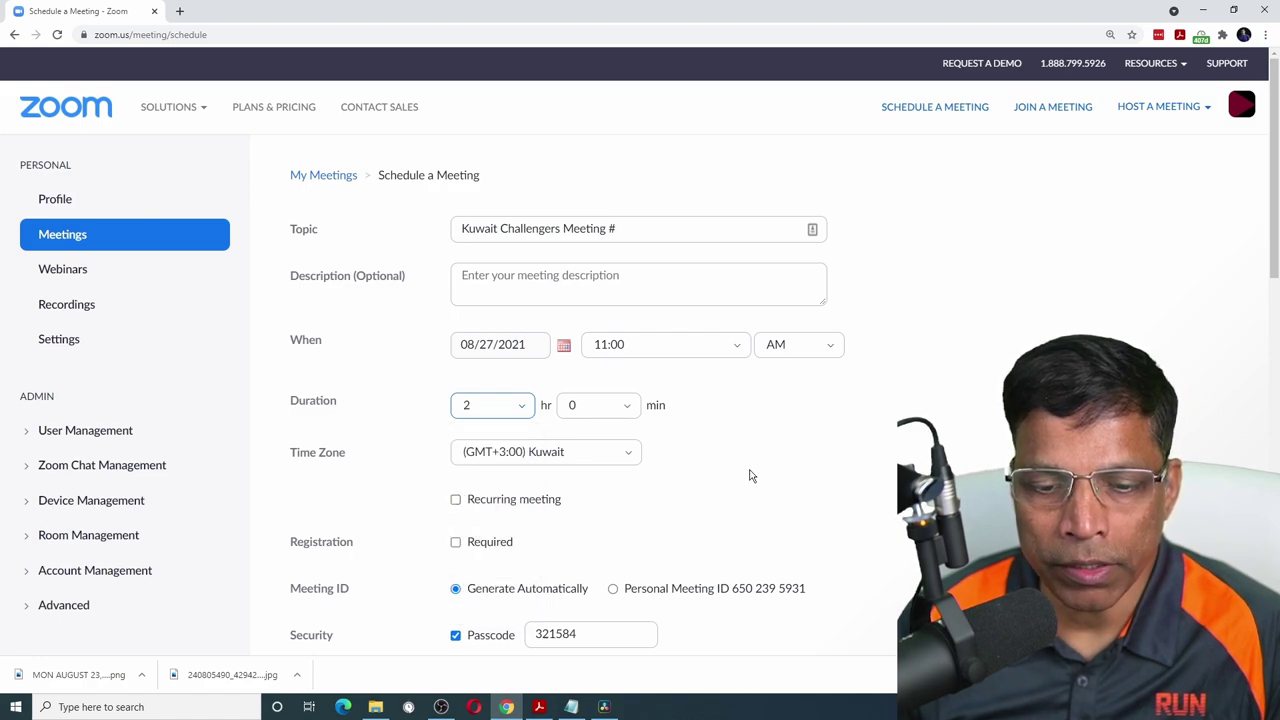
# - Replace the default passcode with a new one and save the meeting
pyautogui.scroll(-2, 752, 476)
pyautogui.moveTo(640, 434); pyautogui.dragTo(477, 435)
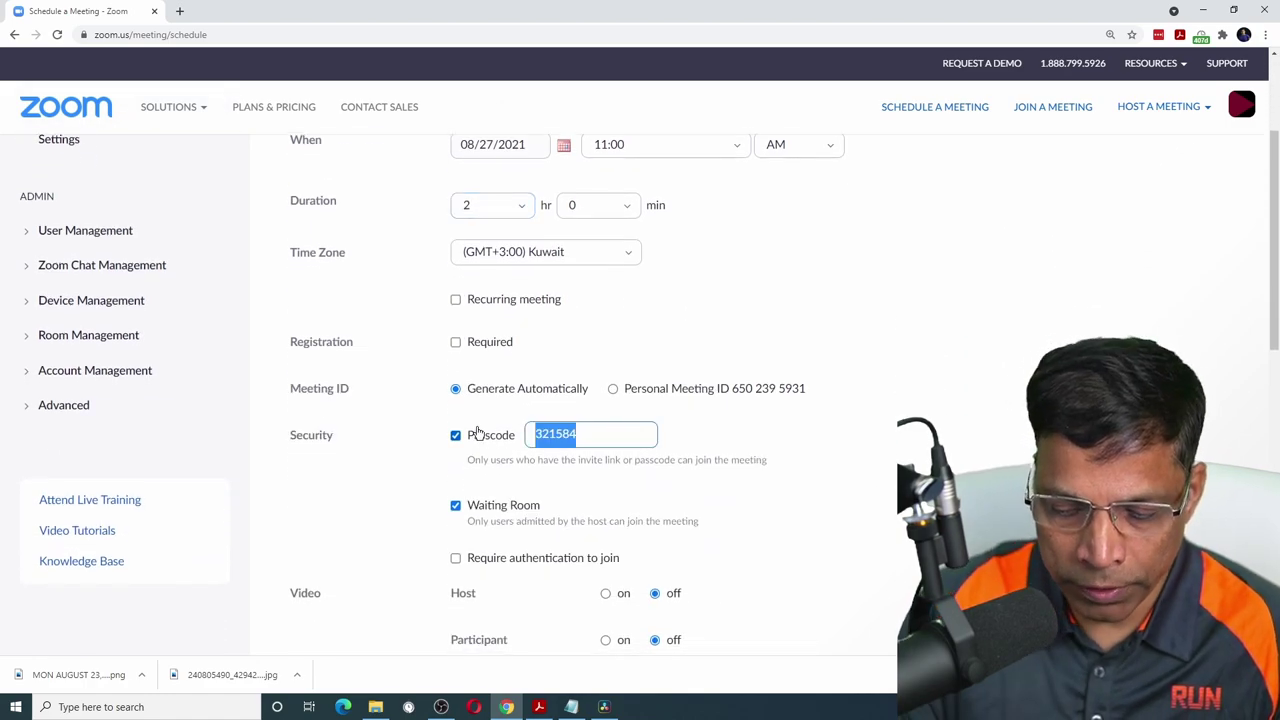
pyautogui.scroll(-5, 495, 600)
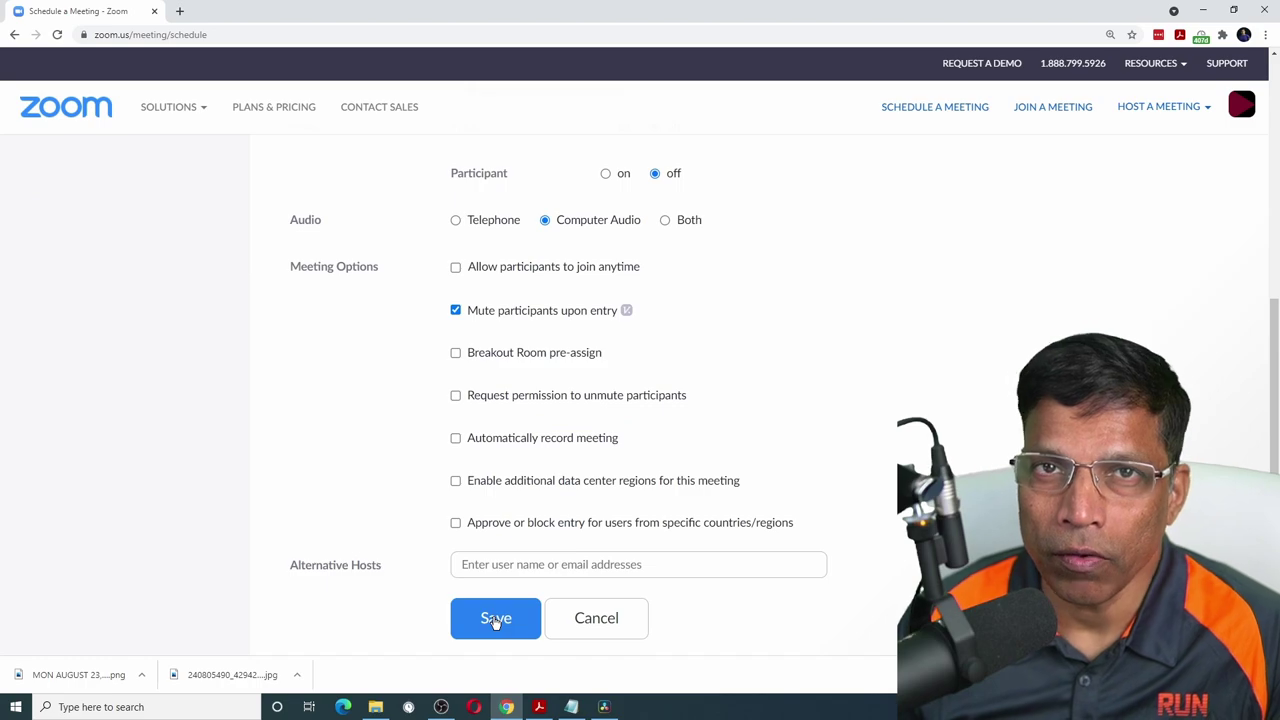
pyautogui.click(495, 618)
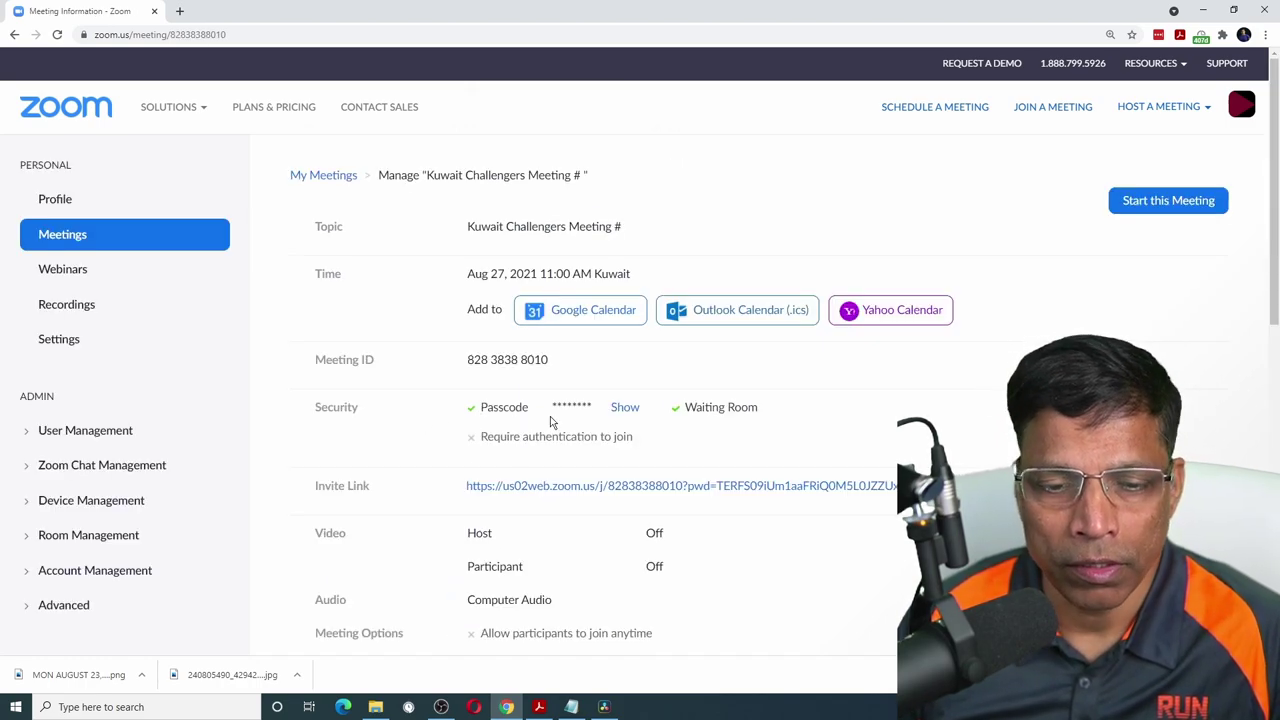
# - Create a poll titled 'Best Speaker Poll' asking 'Choose the best speaker'
pyautogui.scroll(-5, 550, 421)
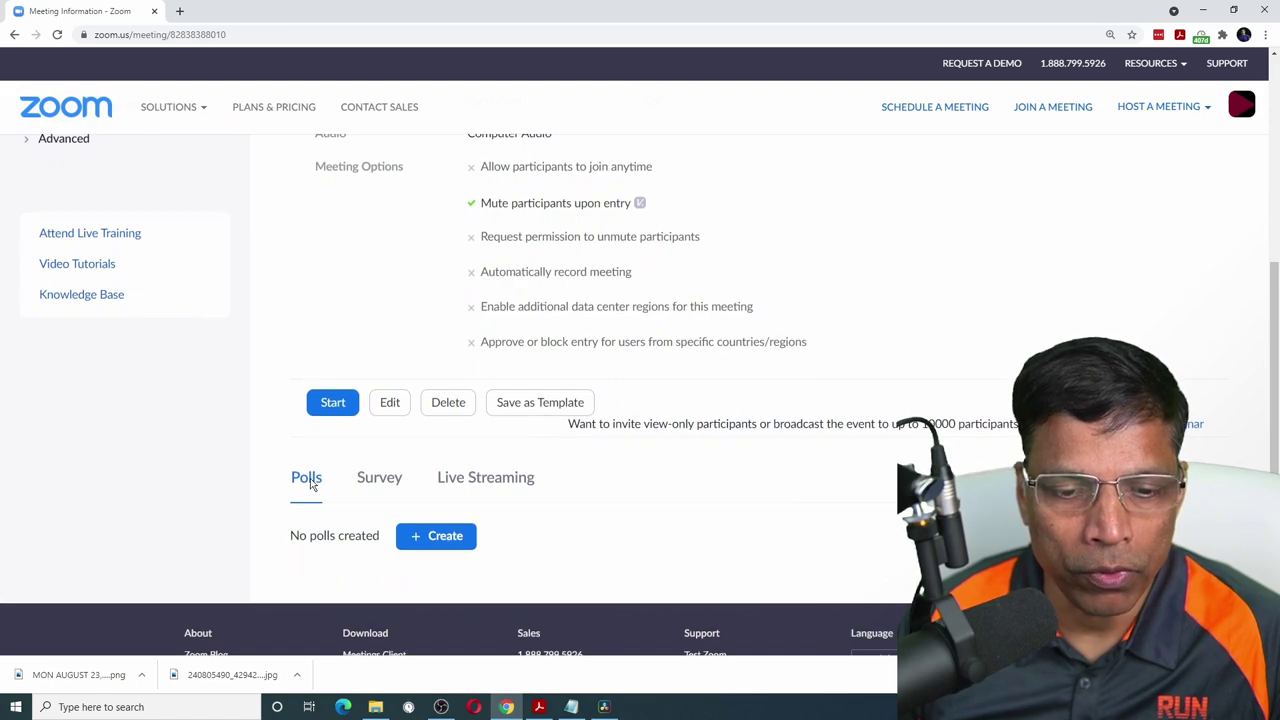
pyautogui.click(450, 539)
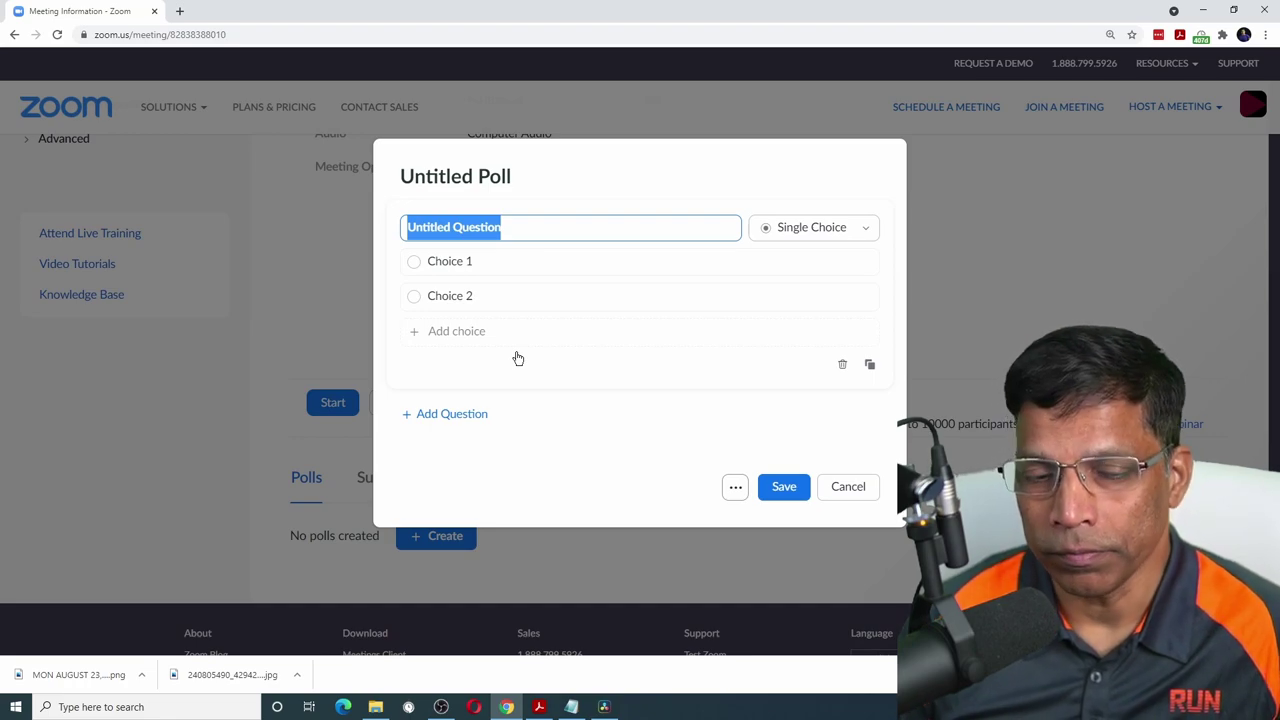
pyautogui.click(489, 177)
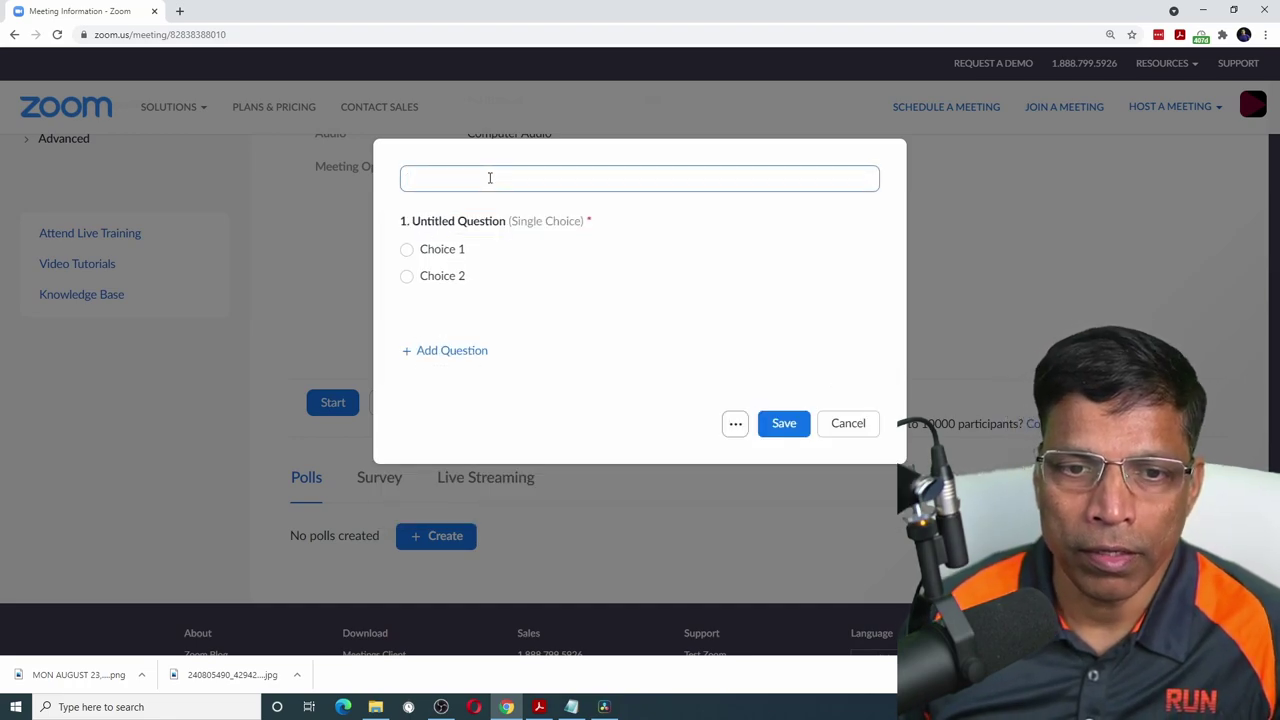
pyautogui.write('Best Sp')
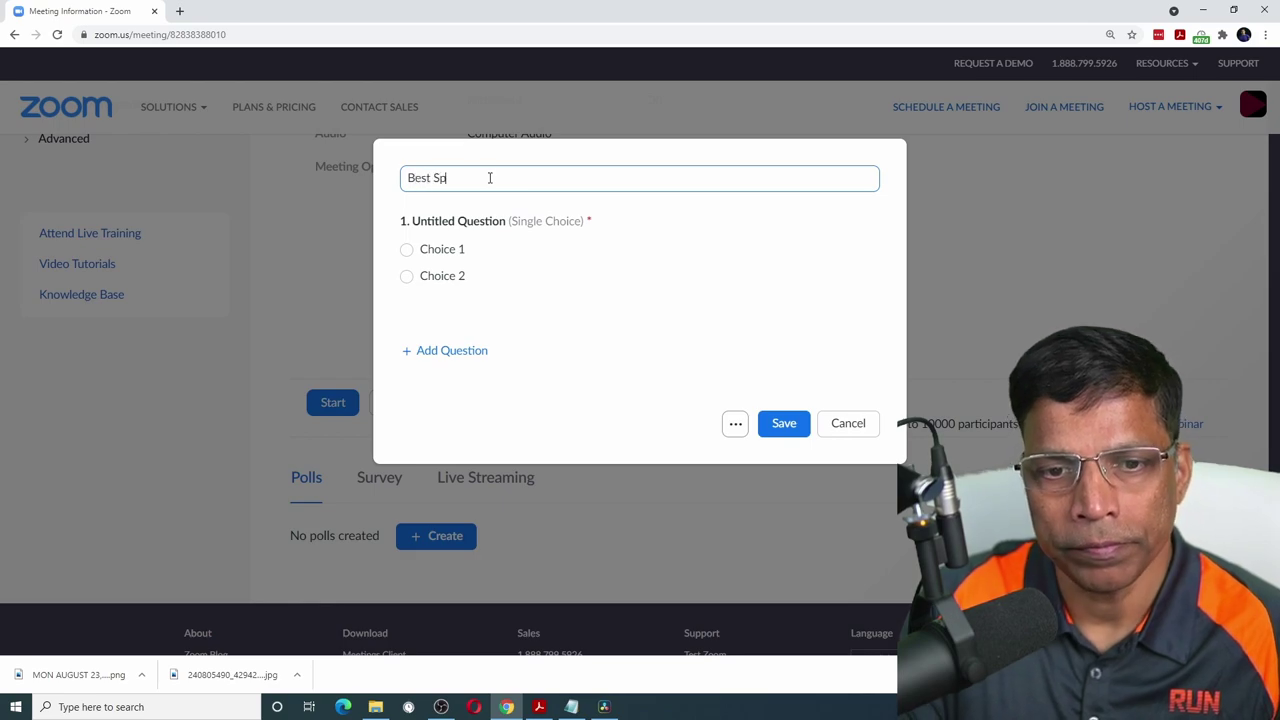
pyautogui.write('eaker Poll')
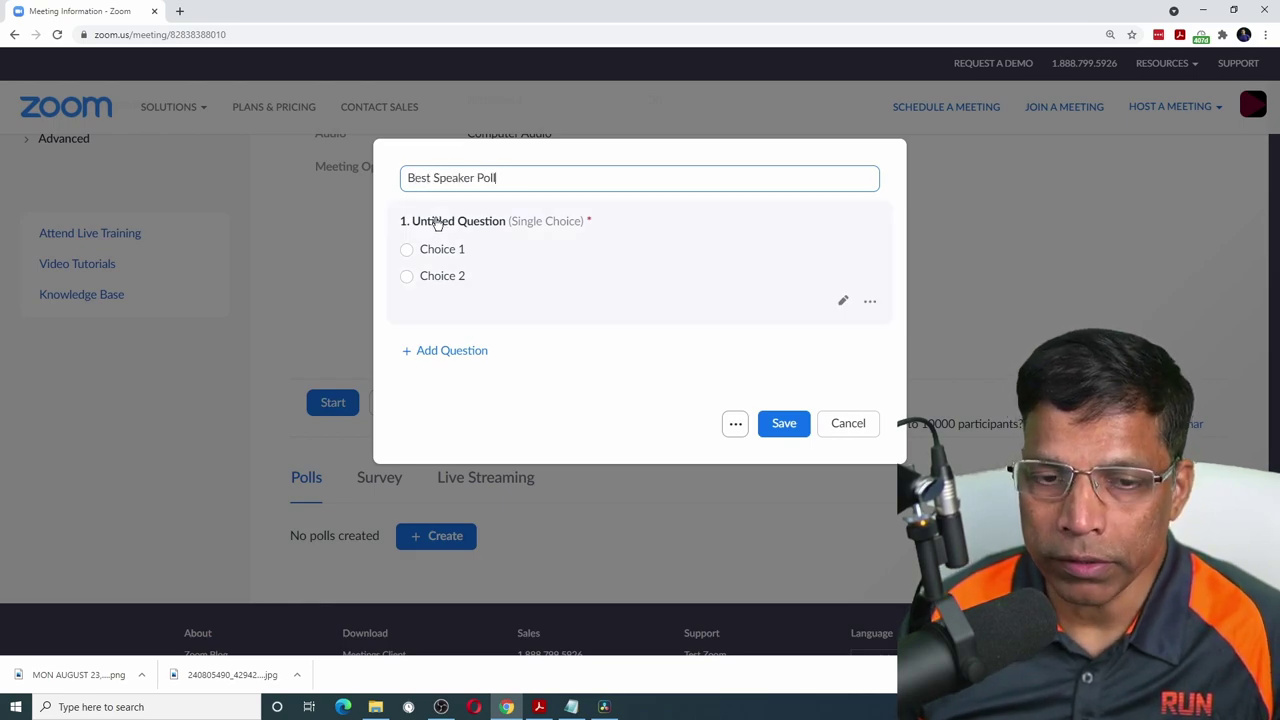
pyautogui.click(437, 222)
pyautogui.write('Choose the best speaker')
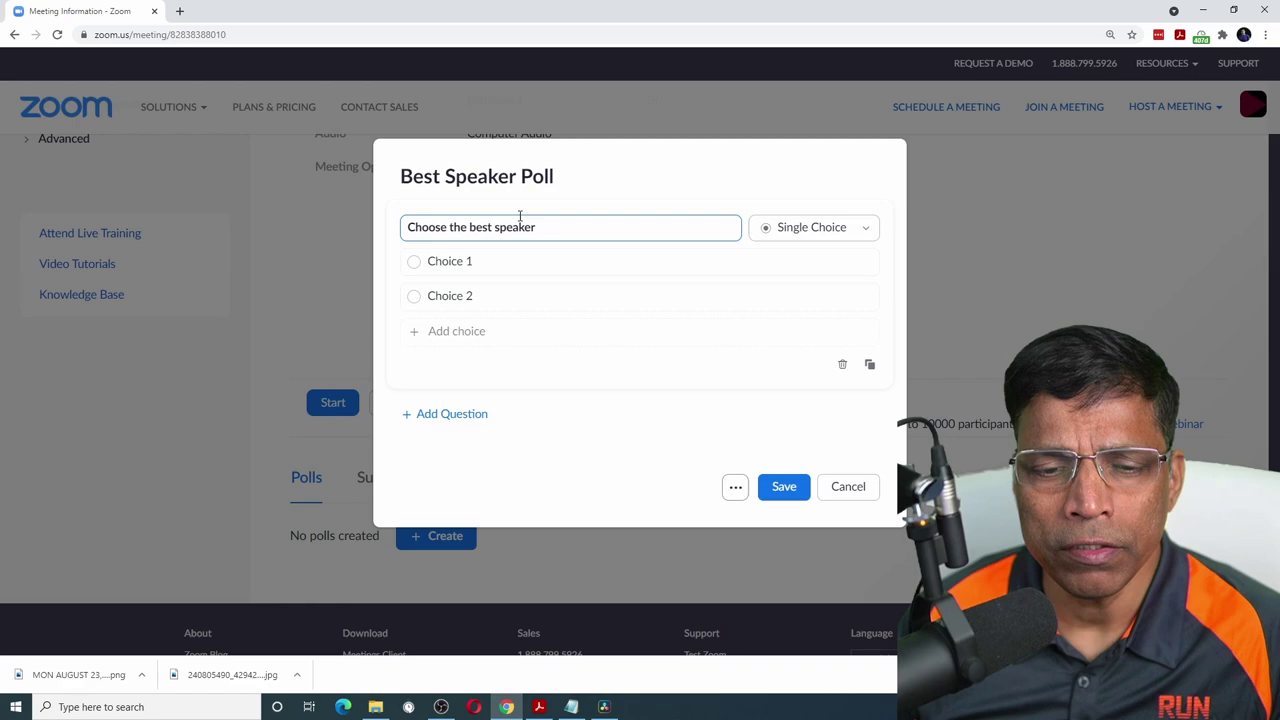
# - Set the poll's answer choices to Speaker 1, Speaker 2 and Speaker 3
pyautogui.click(495, 264)
pyautogui.moveTo(491, 261); pyautogui.dragTo(429, 261)
pyautogui.write('S')
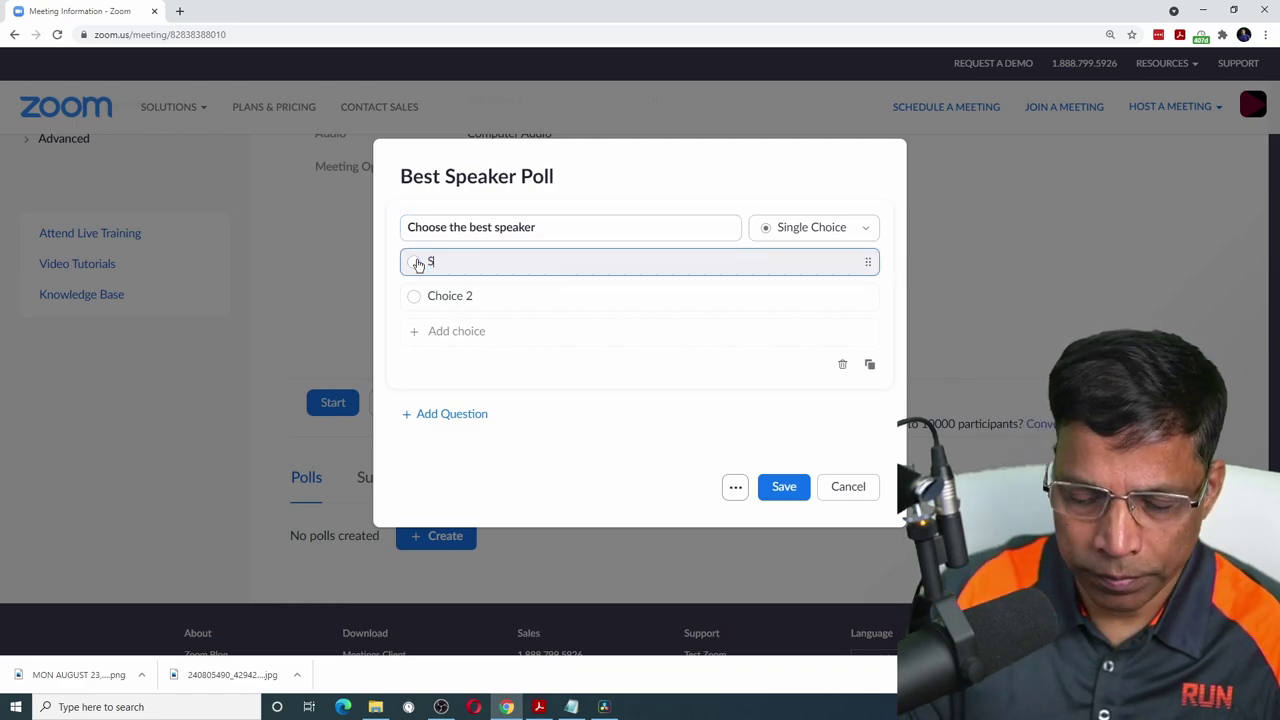
pyautogui.write('peaker 1')
pyautogui.press('Tab')
pyautogui.write('Speaker 2')
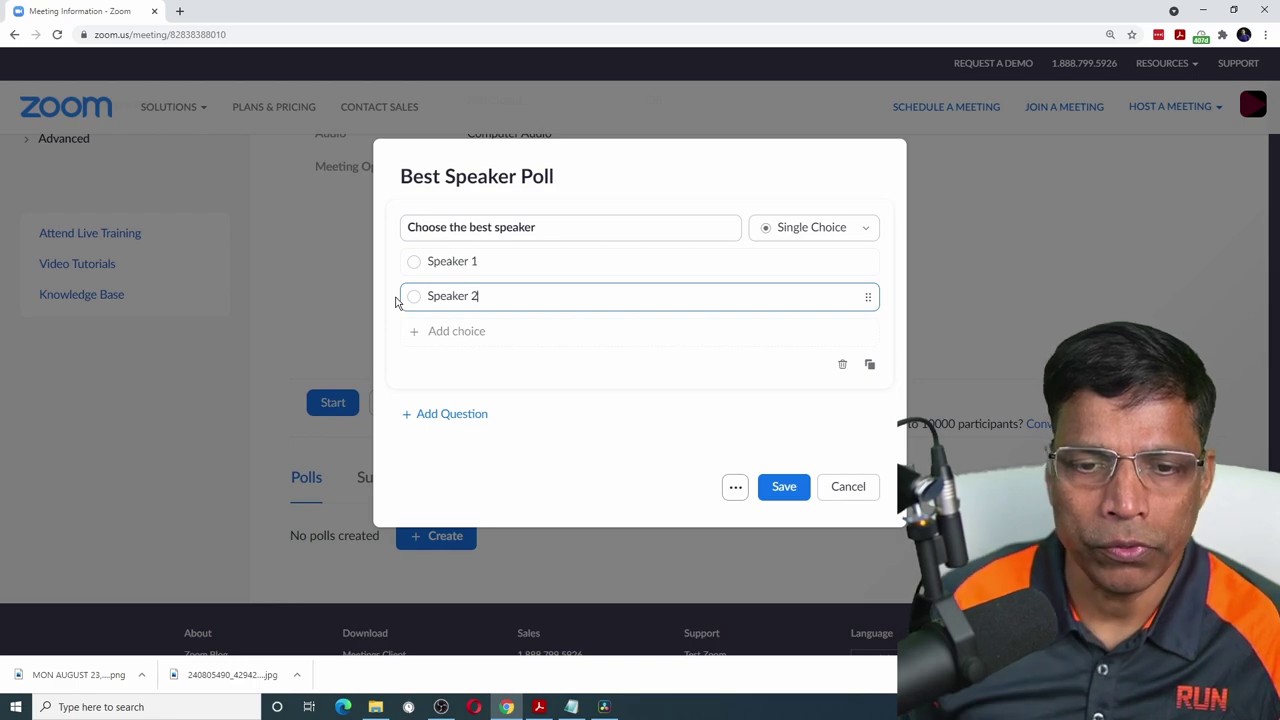
pyautogui.click(448, 331)
pyautogui.write('Speaker 3')
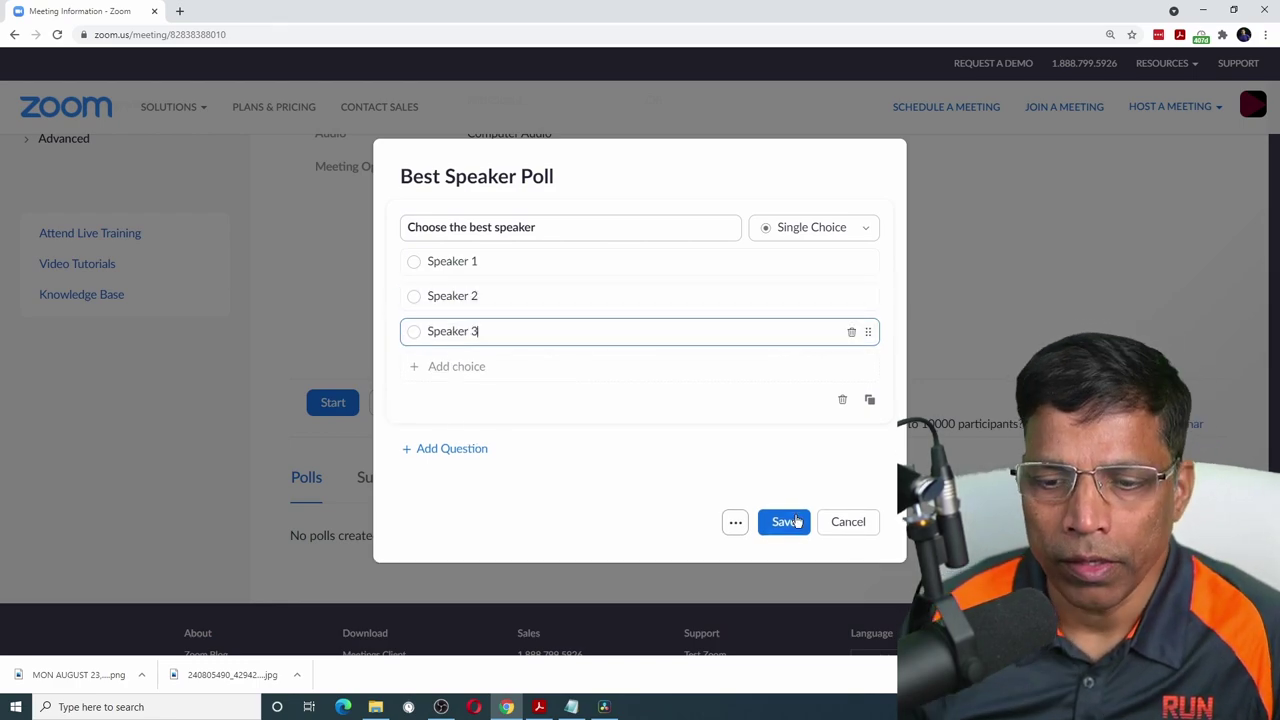
# - Save the Best Speaker Poll and start 'Best Table Topics Poll' asking 'Choose the Best Table Topics Speaker'
pyautogui.click(784, 522)
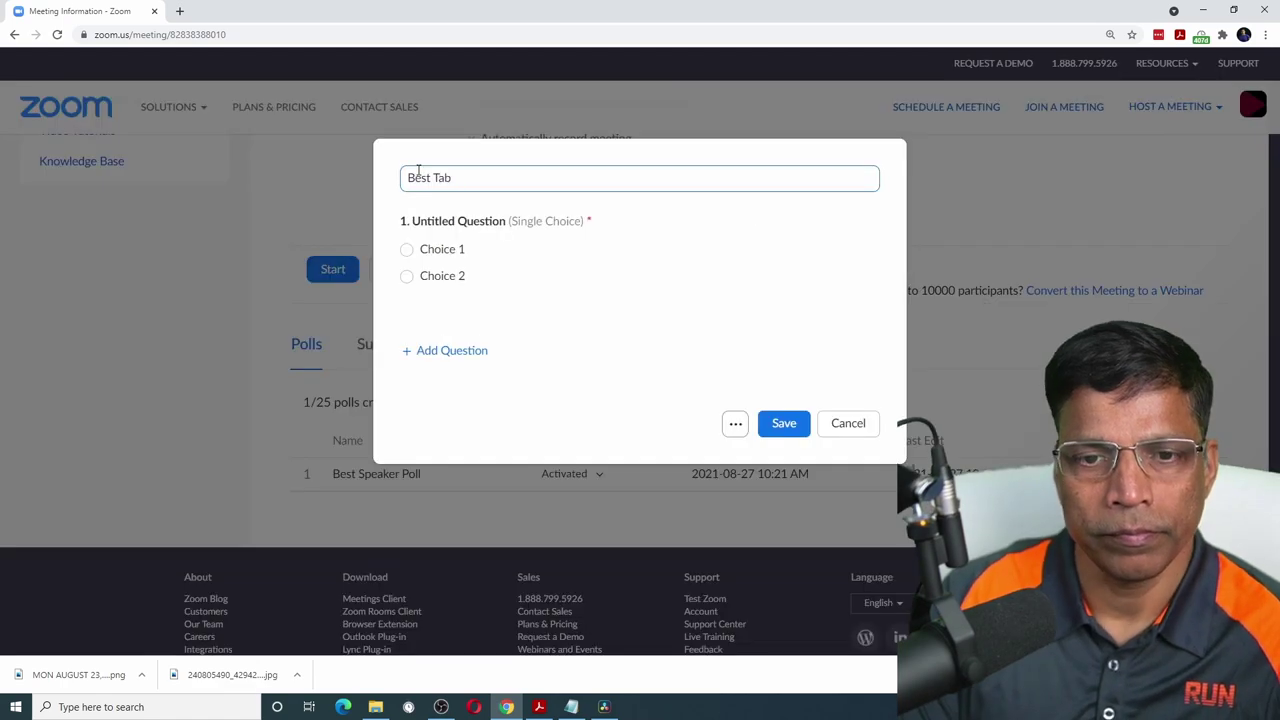
pyautogui.write('le Topics Poll')
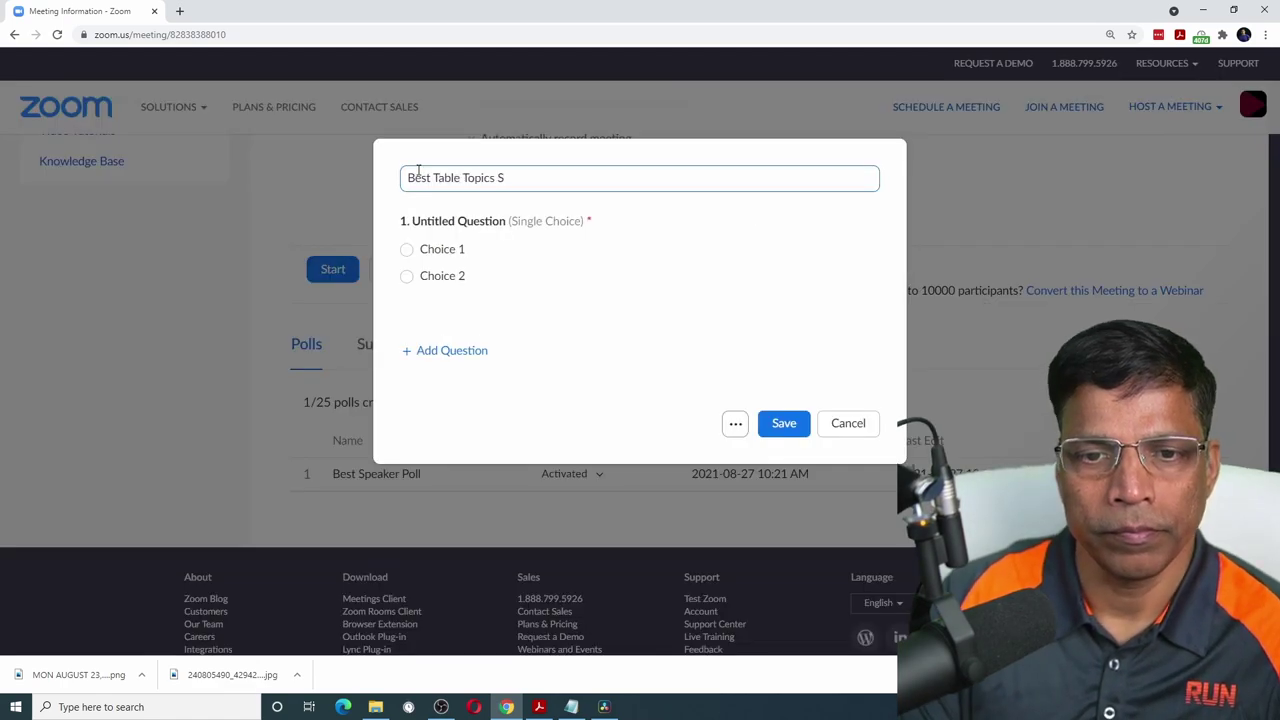
pyautogui.click(457, 222)
pyautogui.write('Choose the Best Table Topics Speaker')
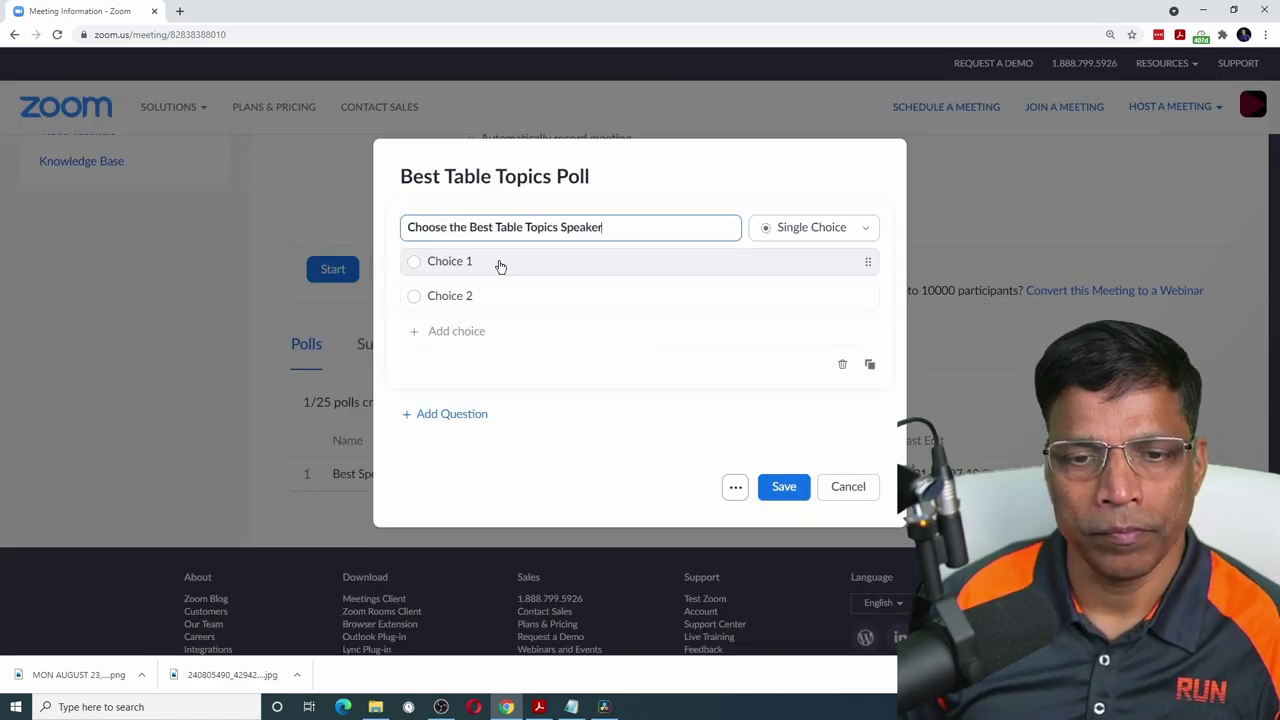
# - Give the table topics poll choices Speaker 1 through Speaker 4 and save it
pyautogui.click(497, 264)
pyautogui.write('Speaker 1')
pyautogui.click(504, 295)
pyautogui.write('Speaker 2')
pyautogui.press('Return')
pyautogui.write('Speaker 3')
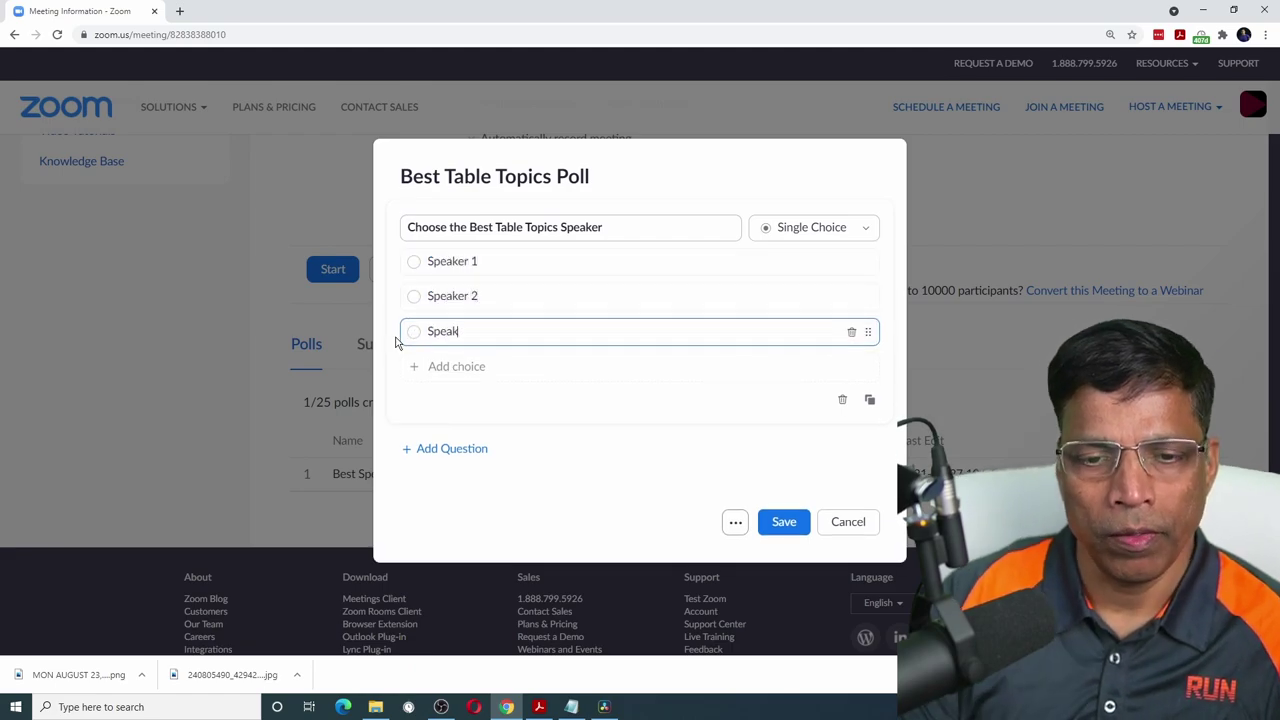
pyautogui.press('Return')
pyautogui.write('Speaker 4')
pyautogui.click(784, 556)
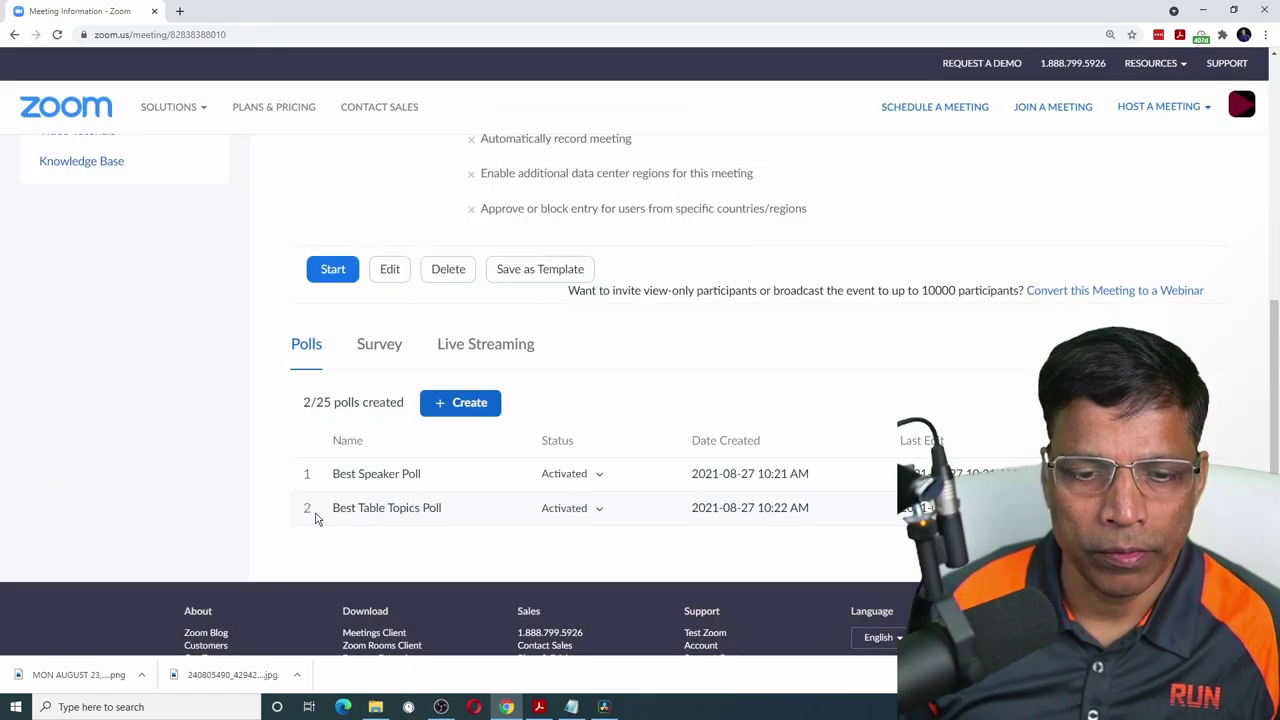
pyautogui.click(460, 403)
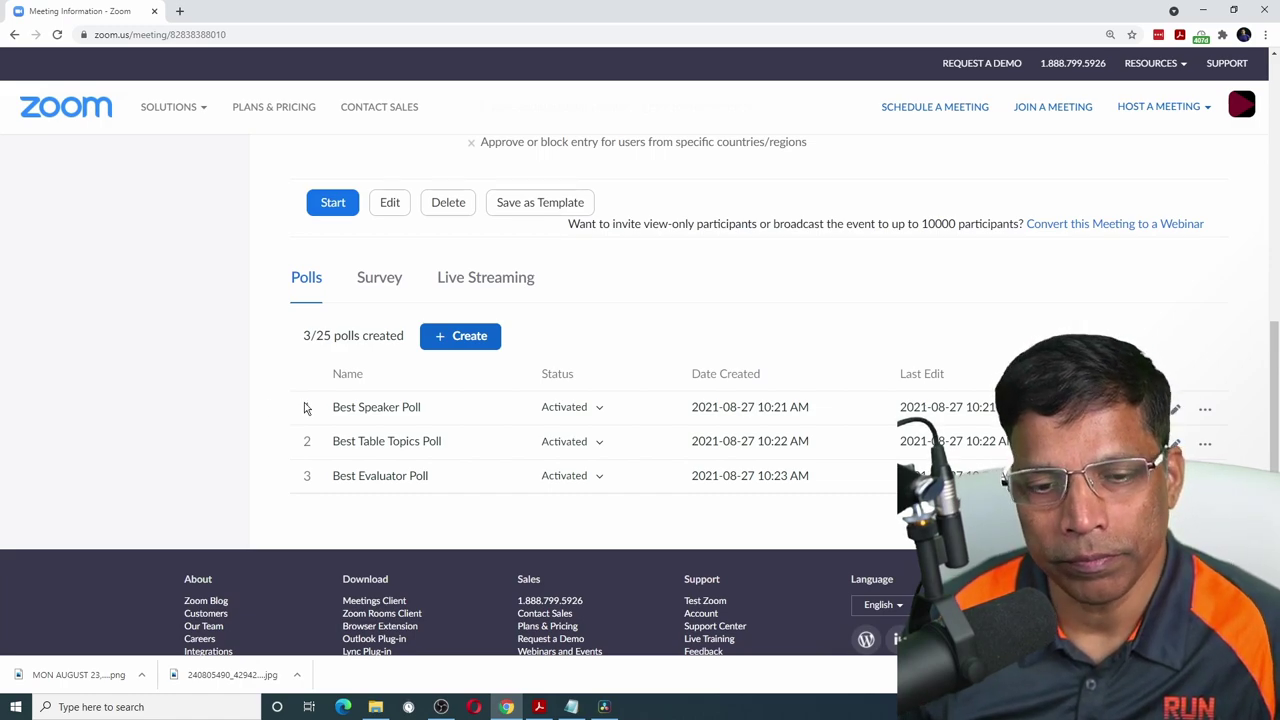
# - Create a poll titled 'Role Player Poll' asking 'Choose the best Role Player'
pyautogui.click(460, 336)
pyautogui.write('Role P')
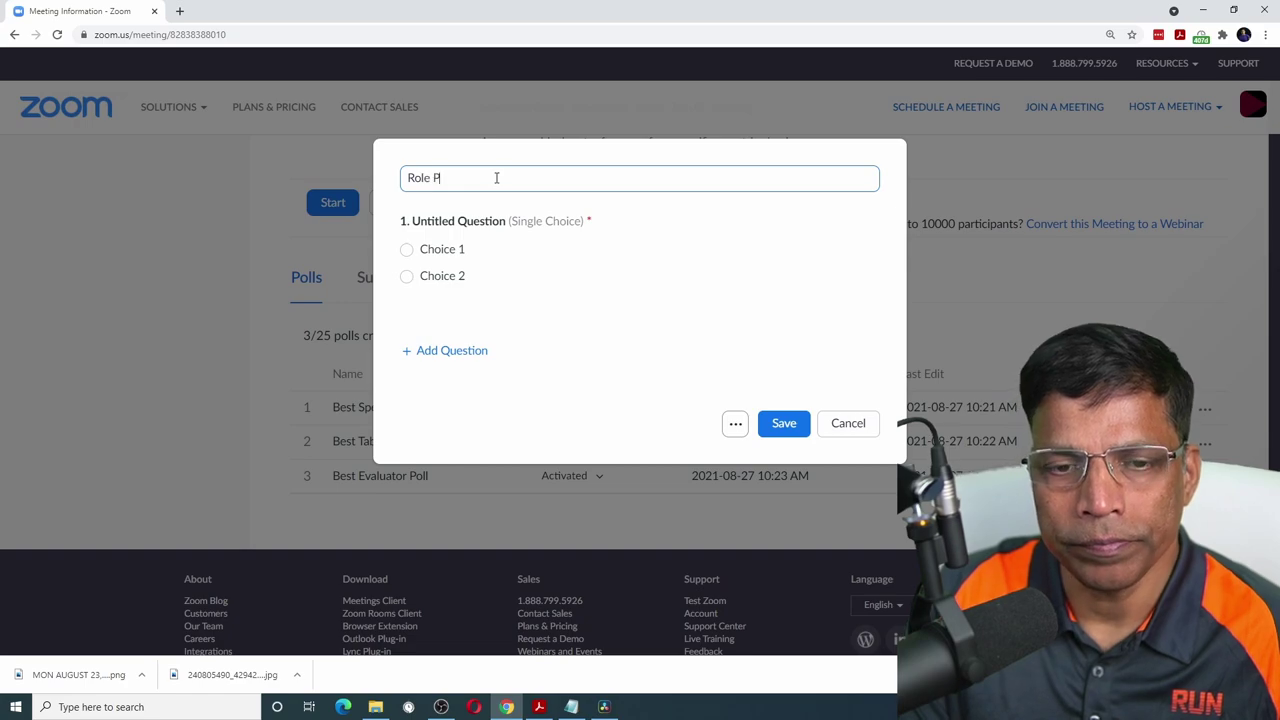
pyautogui.write('layer Poll')
pyautogui.click(477, 221)
pyautogui.write('Choose th')
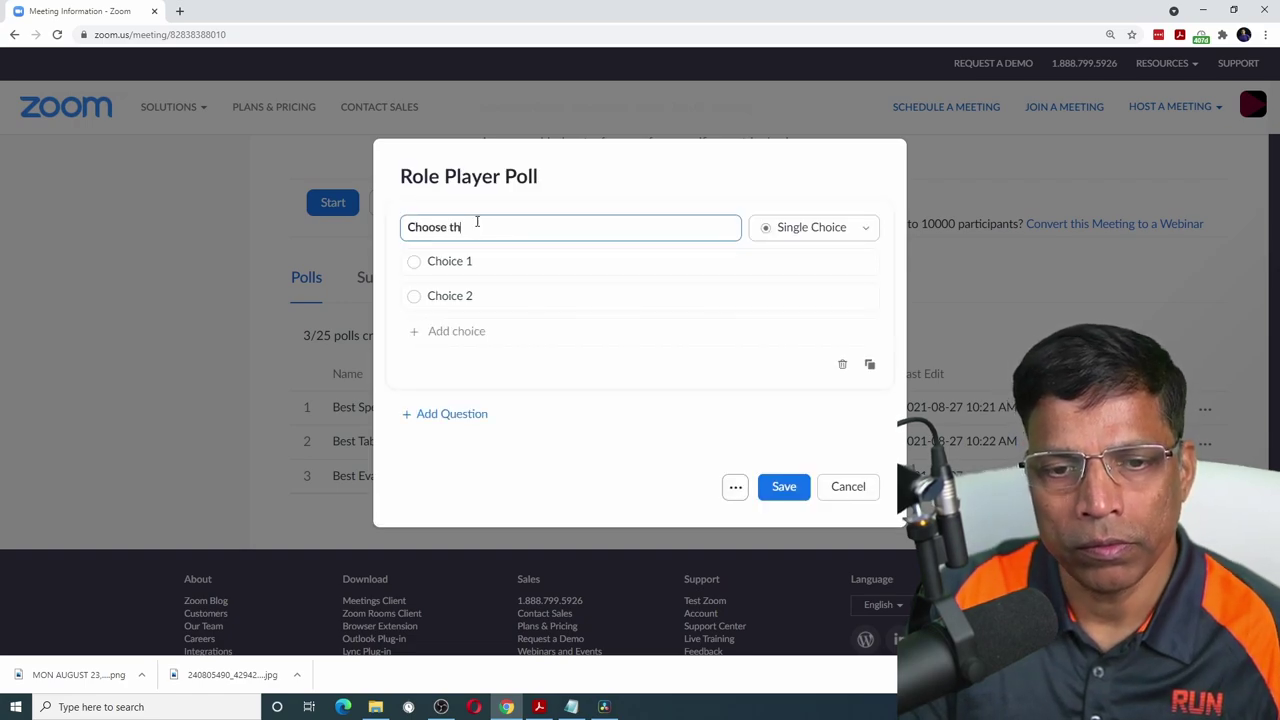
pyautogui.write('e best Role Player')
# - Set the first two choices to 'Toastmaster of the Day: ____' and 'Table Topics Master: ____'
pyautogui.click(493, 261)
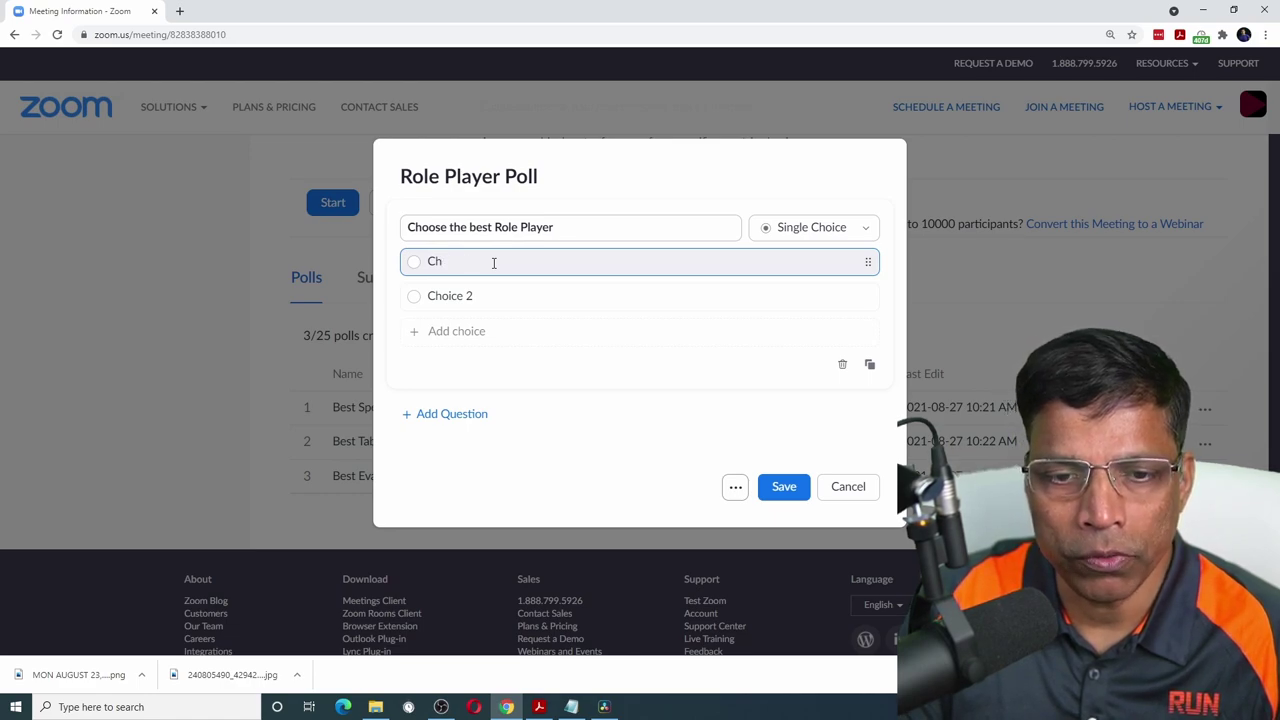
pyautogui.write('Toastmaster of the Day: ____')
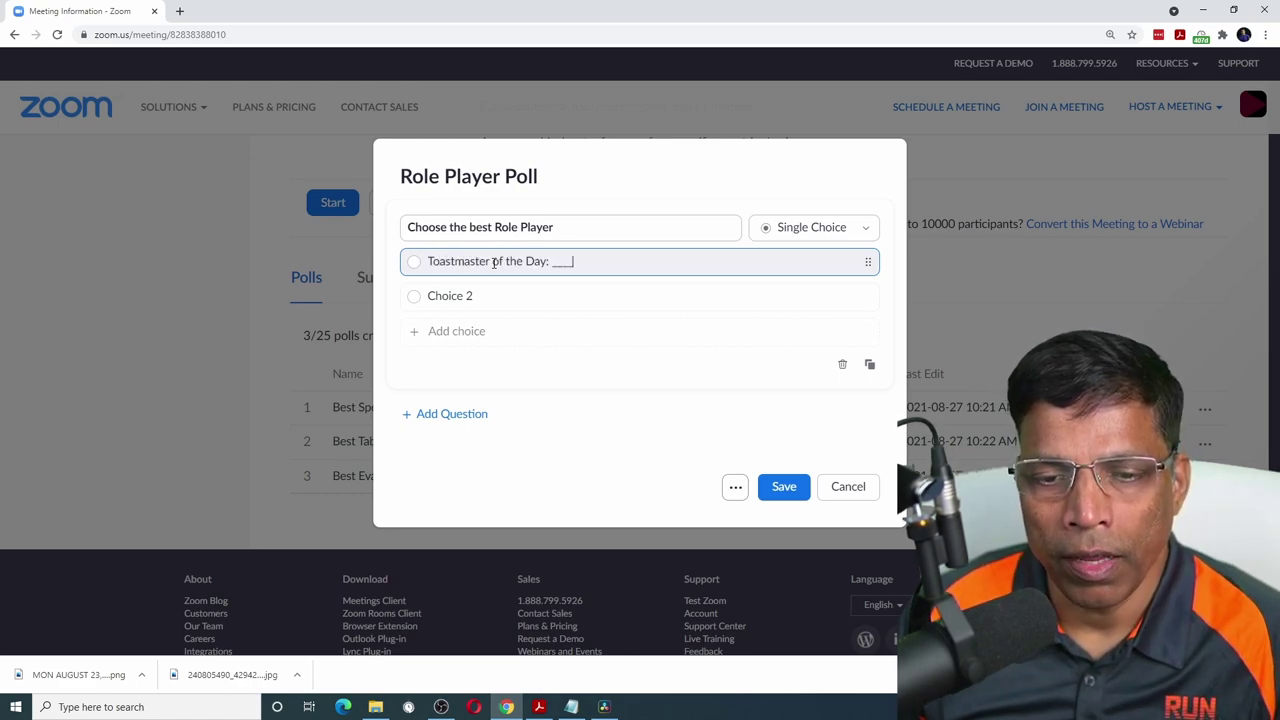
pyautogui.click(493, 292)
pyautogui.moveTo(491, 297); pyautogui.dragTo(386, 294)
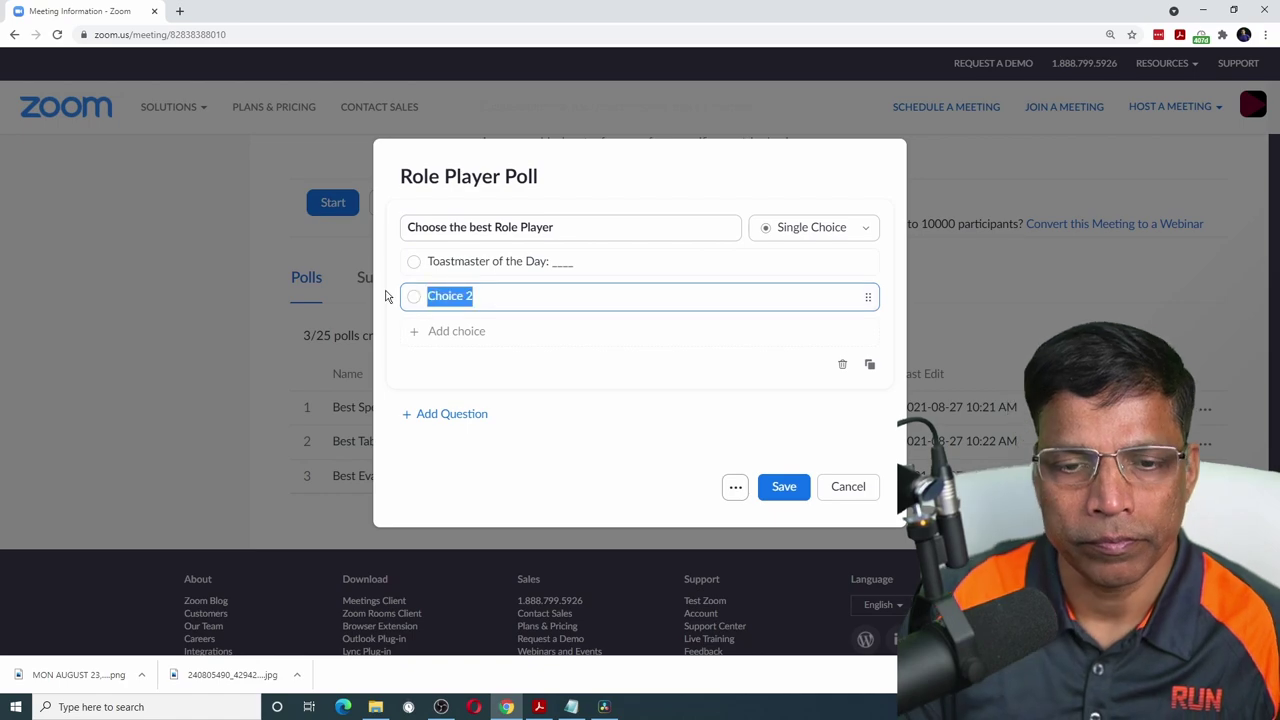
pyautogui.write('Table Topics Master')
pyautogui.rightClick(508, 297)
pyautogui.click(536, 297)
pyautogui.write(': ____')
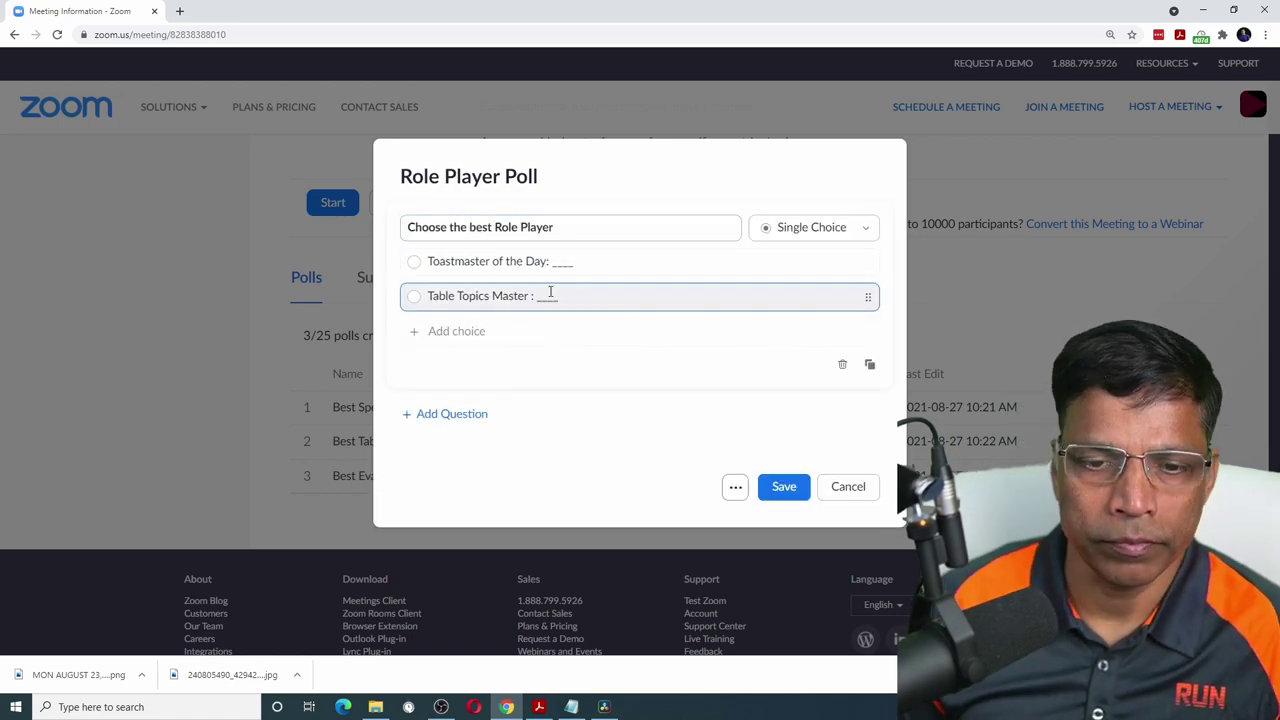
# - Add choices for Grammarian, Ah Counter, General Evaluator and Timer, then save the poll
pyautogui.click(430, 332)
pyautogui.write('Grammarian: ___')
pyautogui.click(440, 366)
pyautogui.write('Ah Counter: ___')
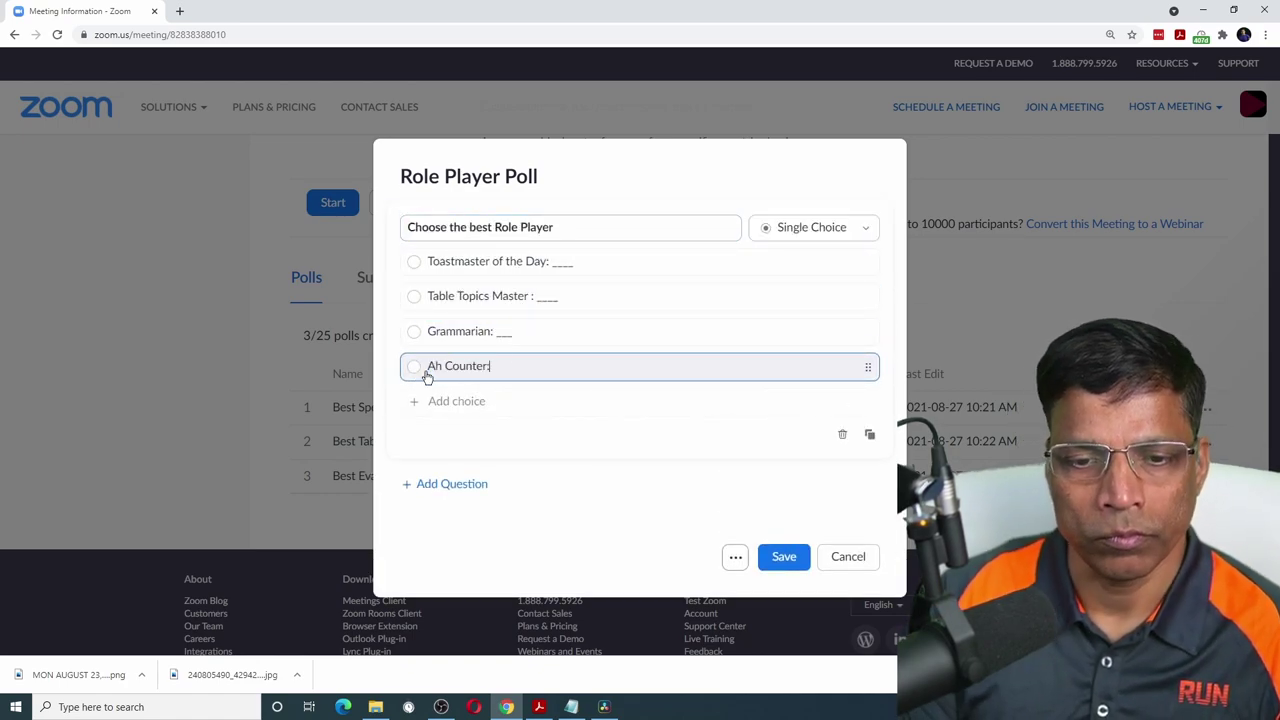
pyautogui.click(420, 401)
pyautogui.write('General Evaluator:_')
pyautogui.click(425, 436)
pyautogui.write('Timer:__')
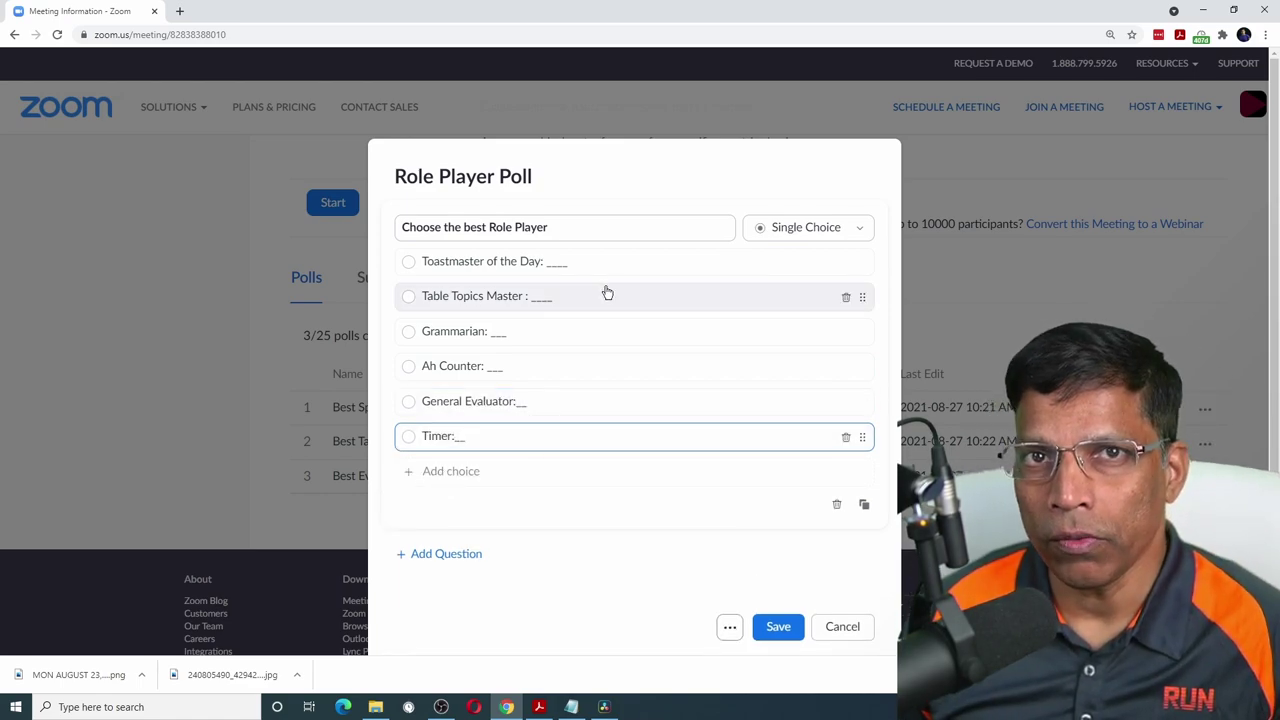
pyautogui.click(778, 627)
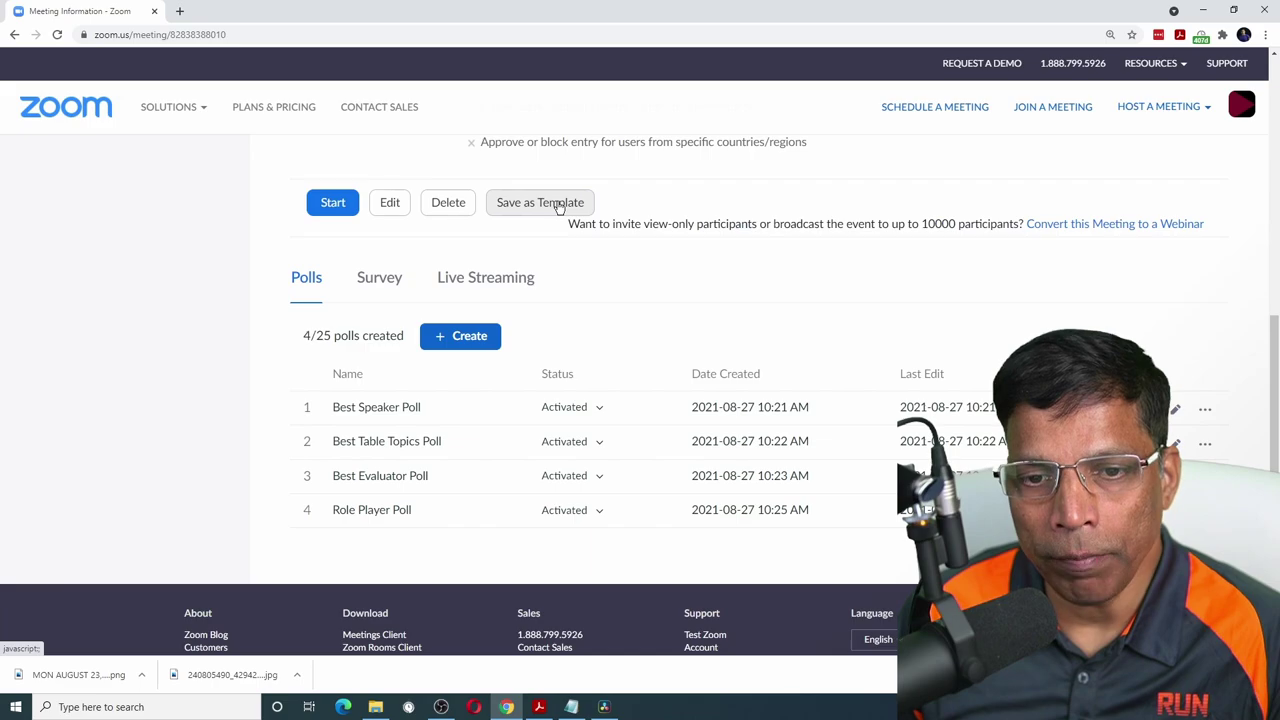
# - Save the meeting with its four polls as template 'Kuwait Challengers Meeting Template'
pyautogui.click(559, 204)
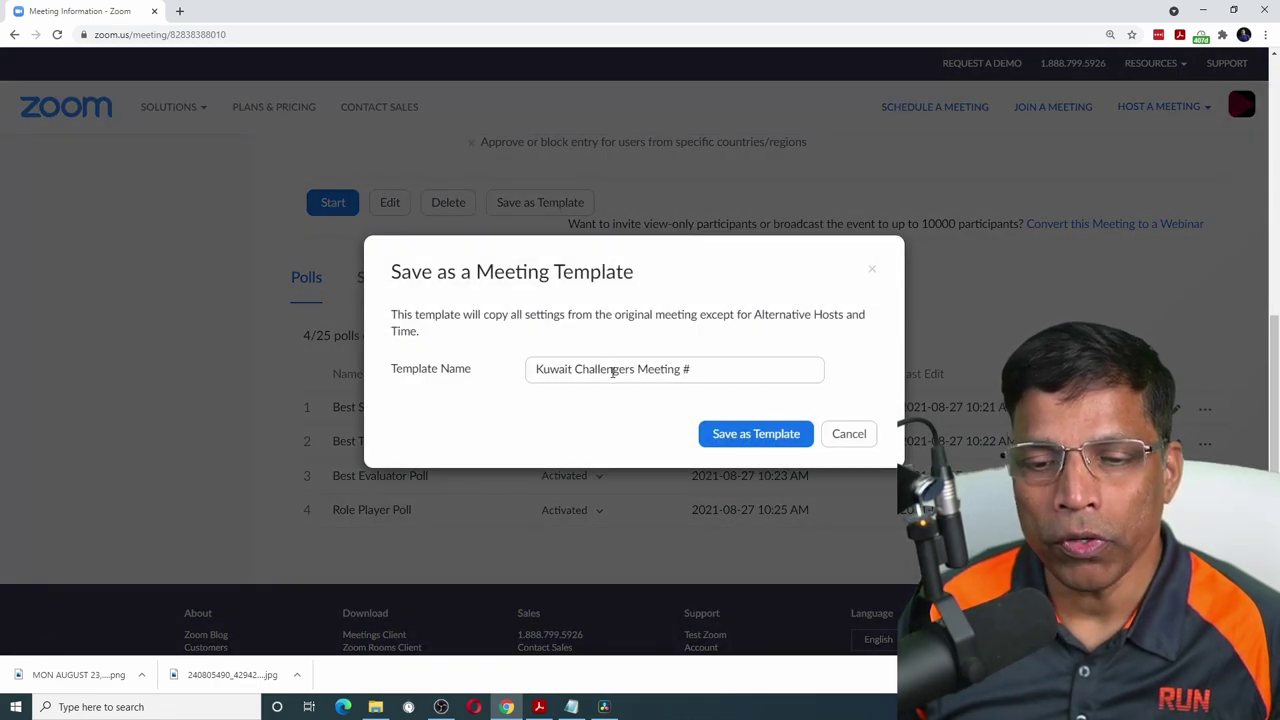
pyautogui.click(707, 371)
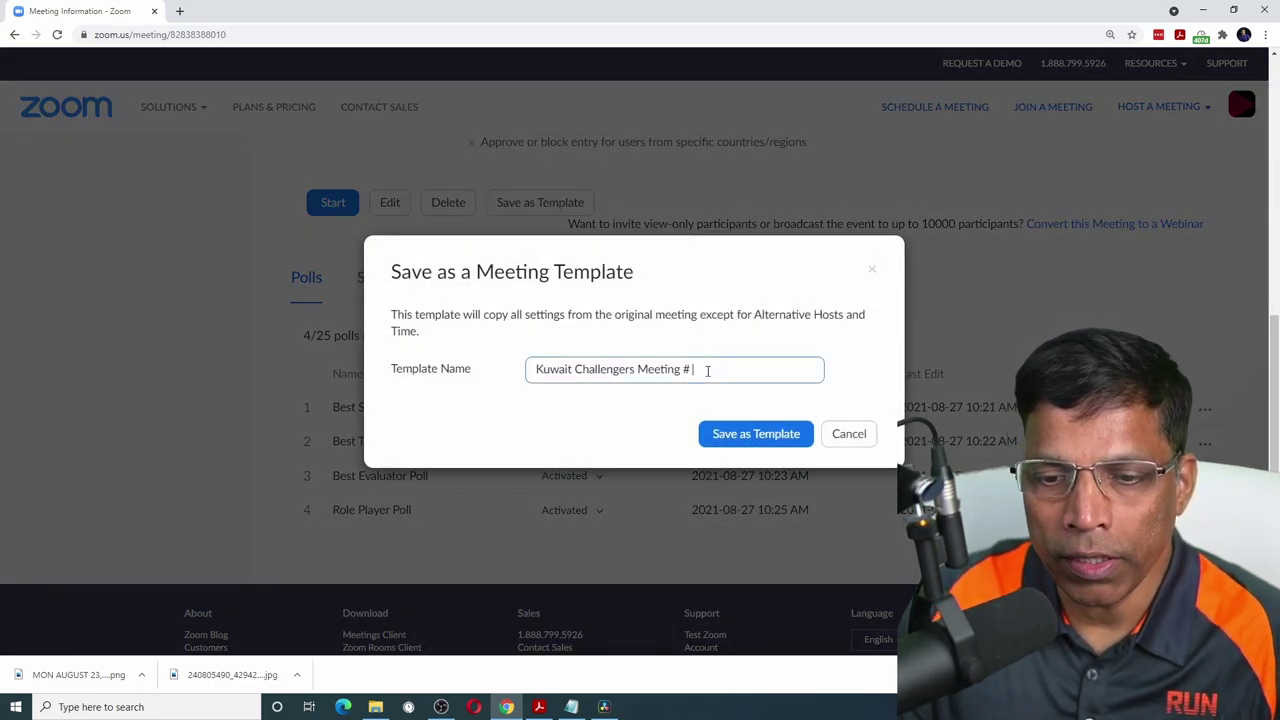
pyautogui.write('Template')
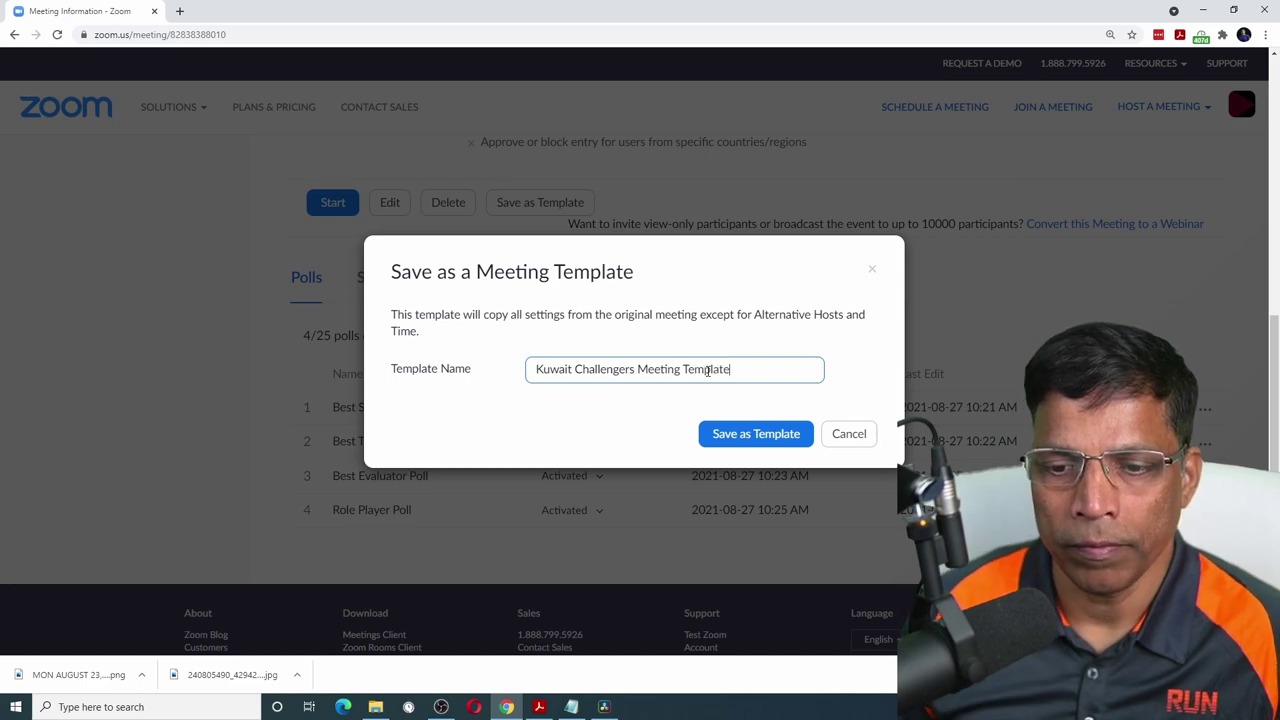
pyautogui.click(764, 436)
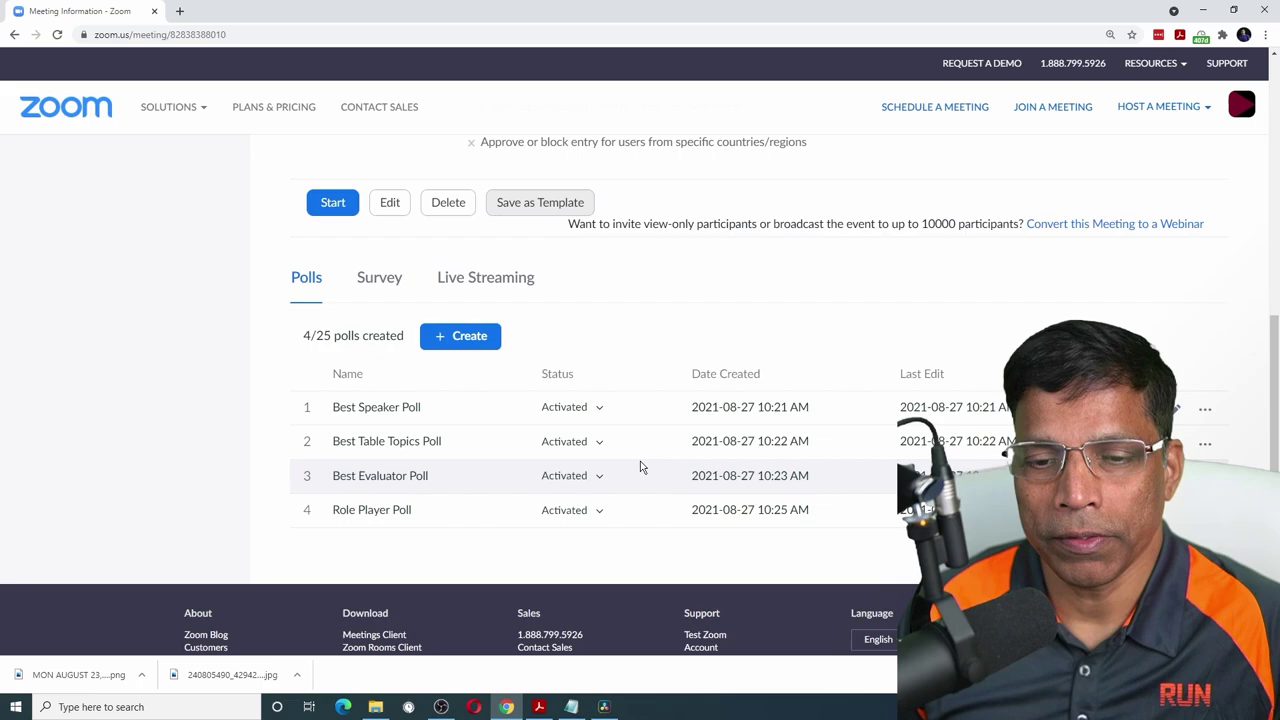
# - Return to Meetings and list the templates, showing Kuwait Challengers Meeting Template
pyautogui.scroll(-1, 650, 440)
pyautogui.scroll(10, 870, 473)
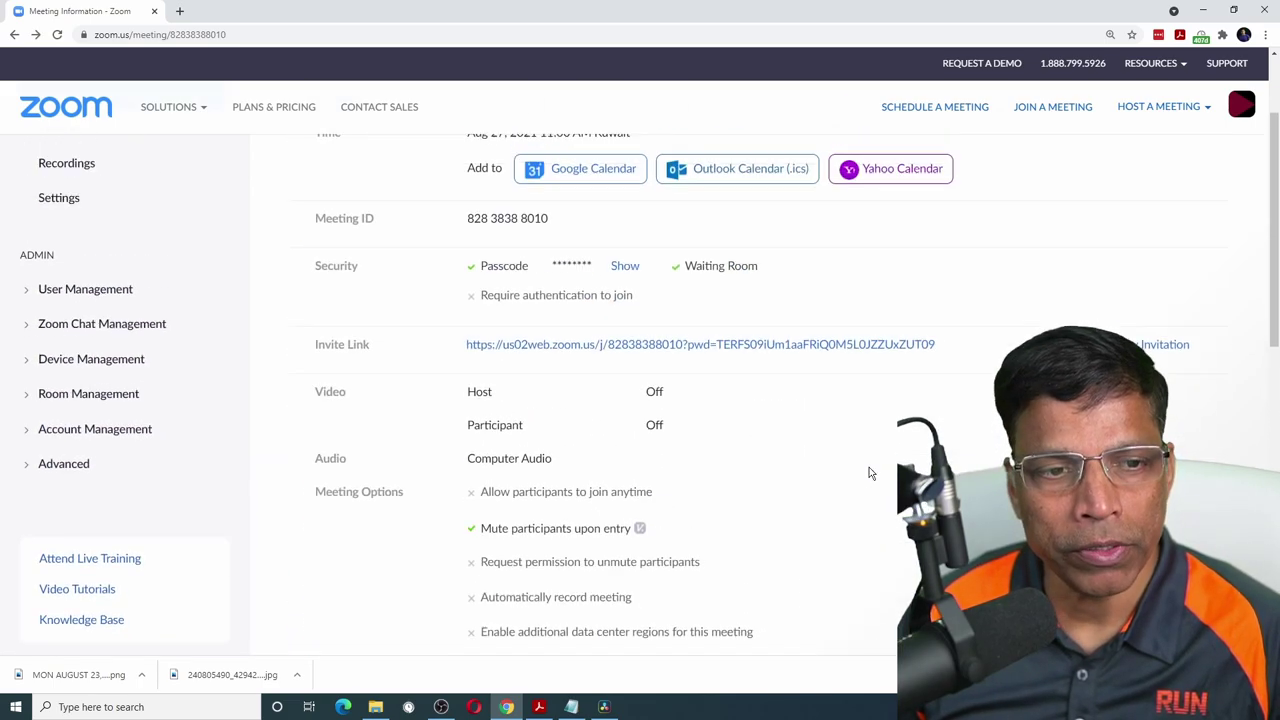
pyautogui.click(70, 233)
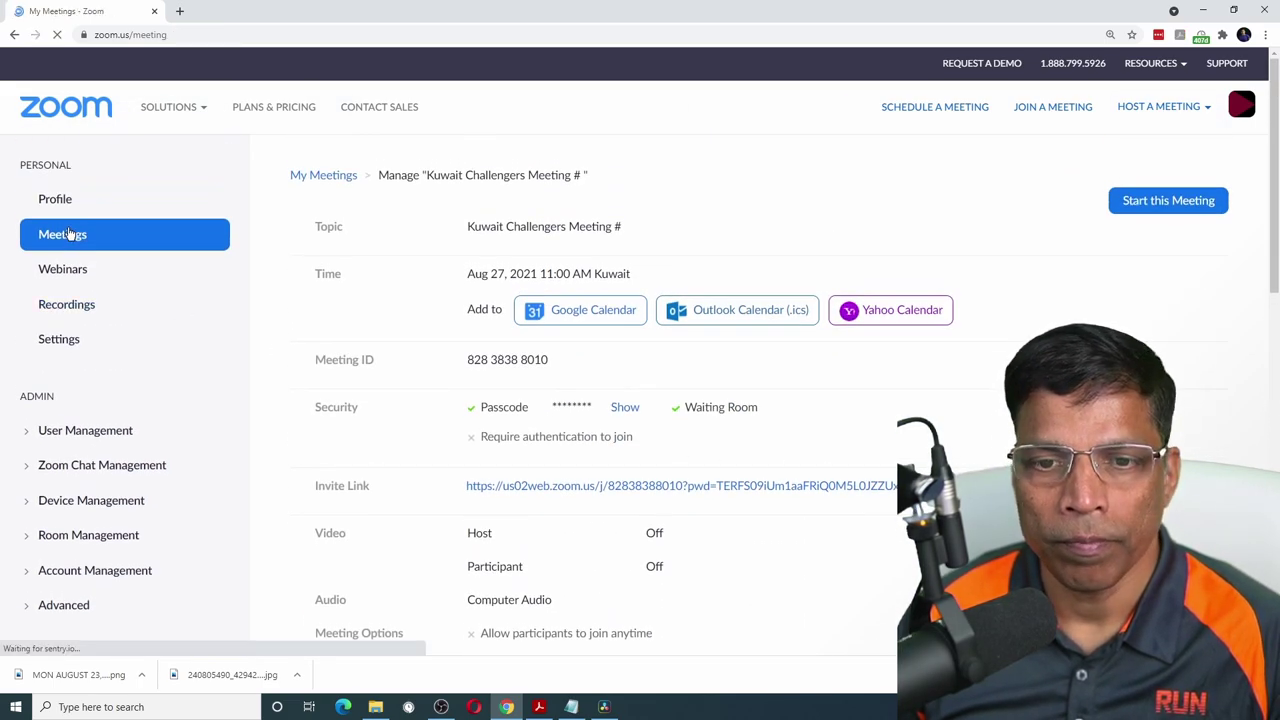
pyautogui.click(670, 221)
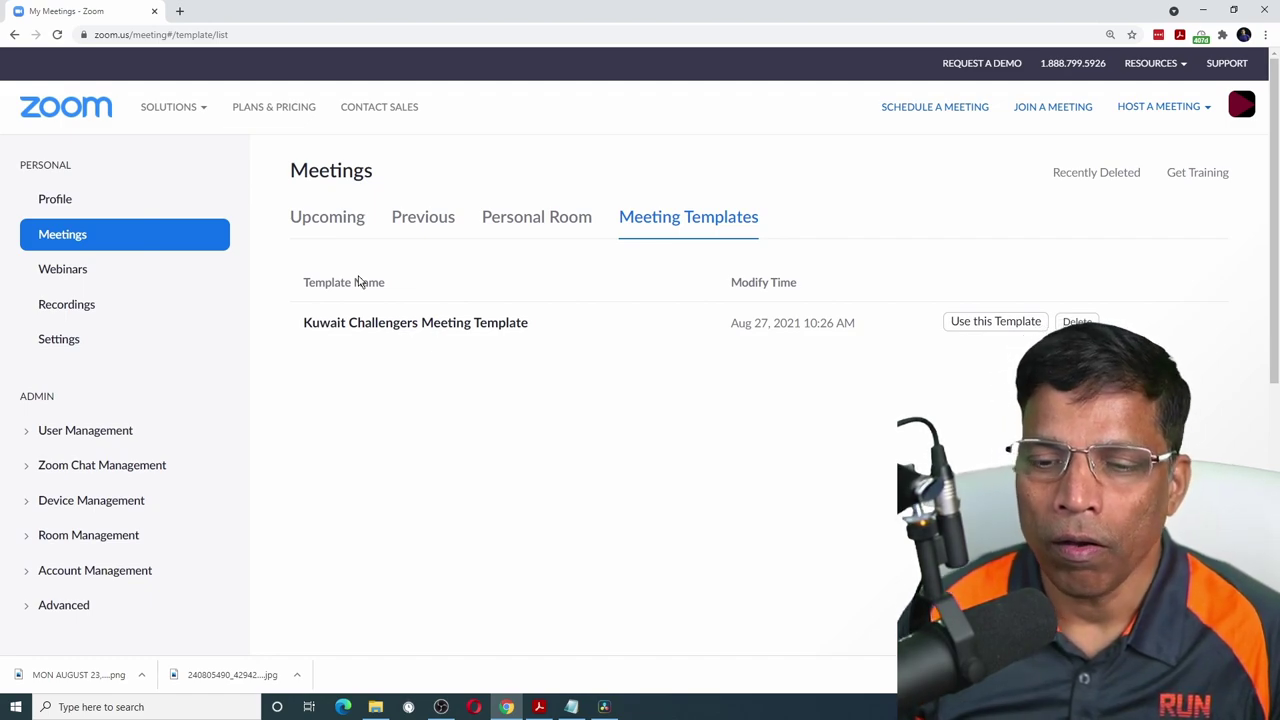
# - Use the Kuwait Challengers template to schedule and save 'Kuwait Challengers Meeting # 433'
pyautogui.click(996, 322)
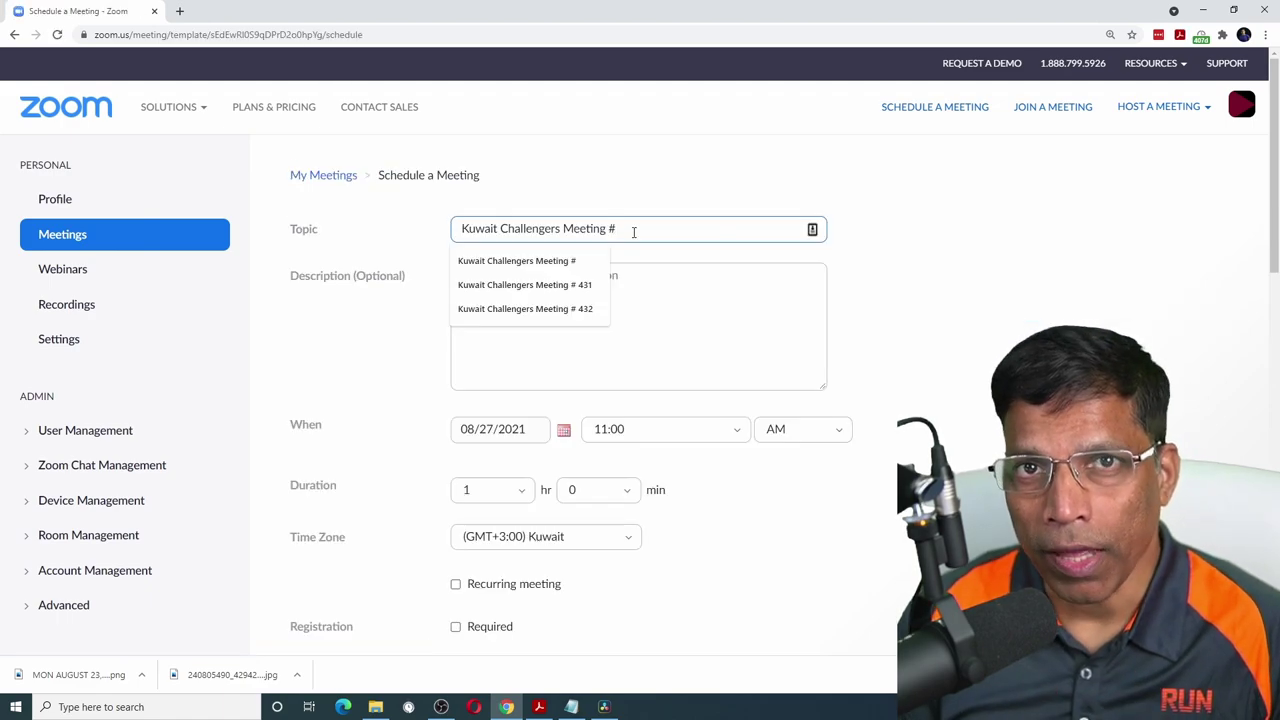
pyautogui.write('43')
pyautogui.scroll(-1, 537, 306)
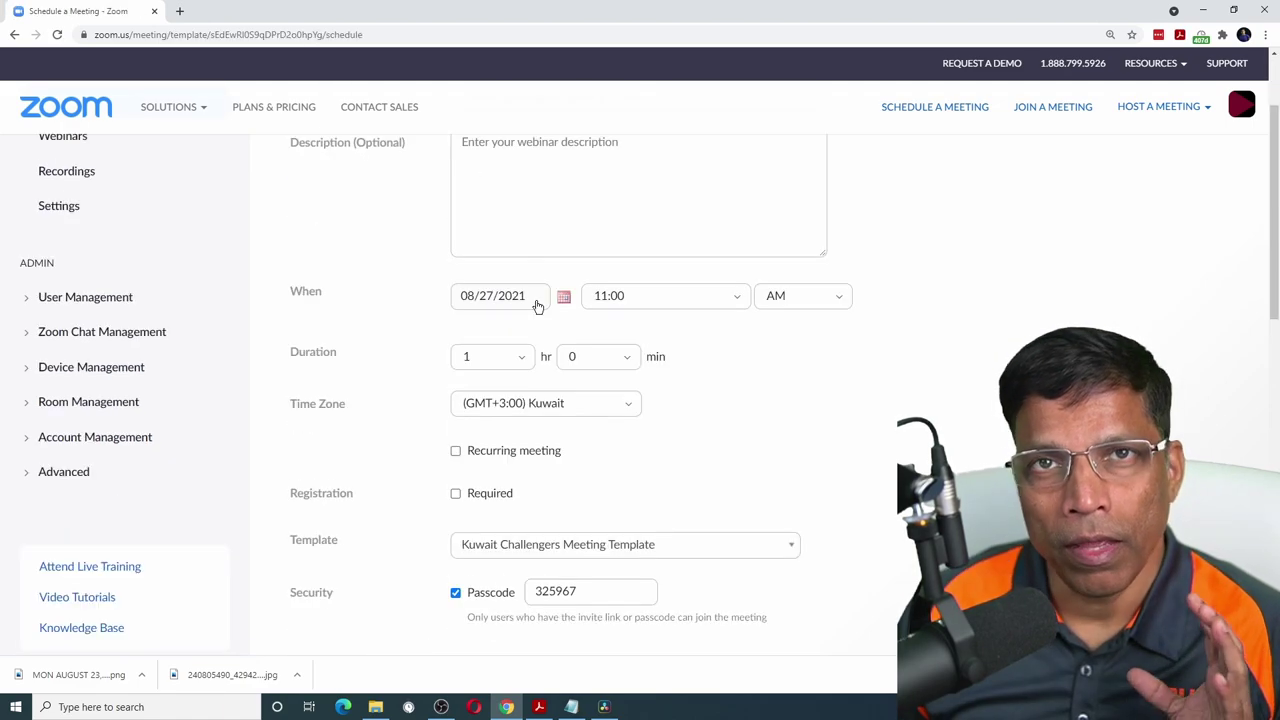
pyautogui.scroll(-6, 537, 308)
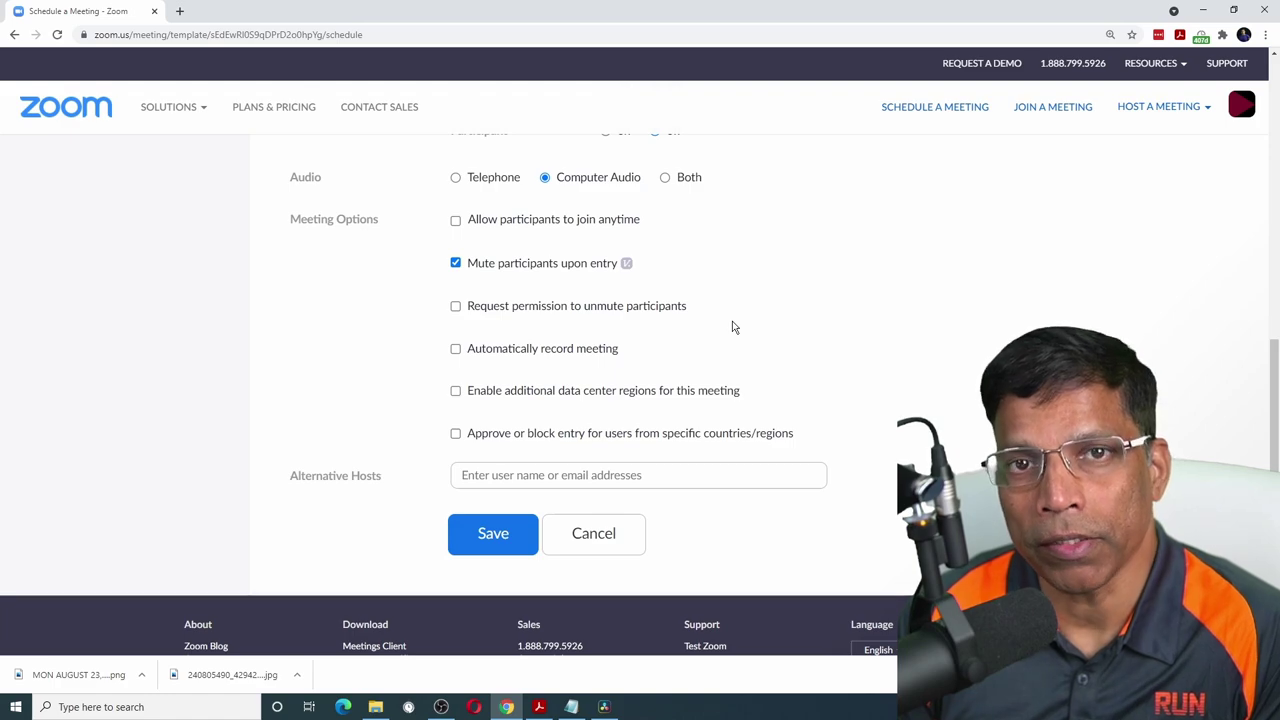
pyautogui.click(498, 530)
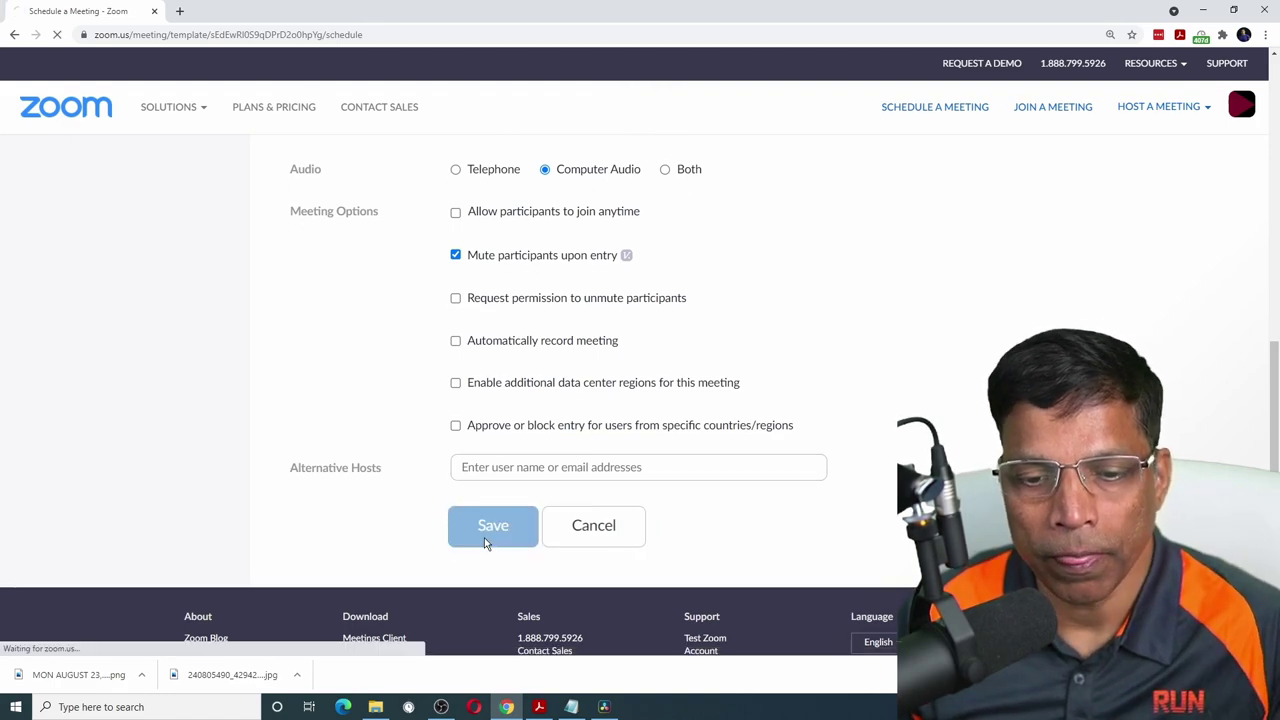
pyautogui.scroll(-5, 586, 440)
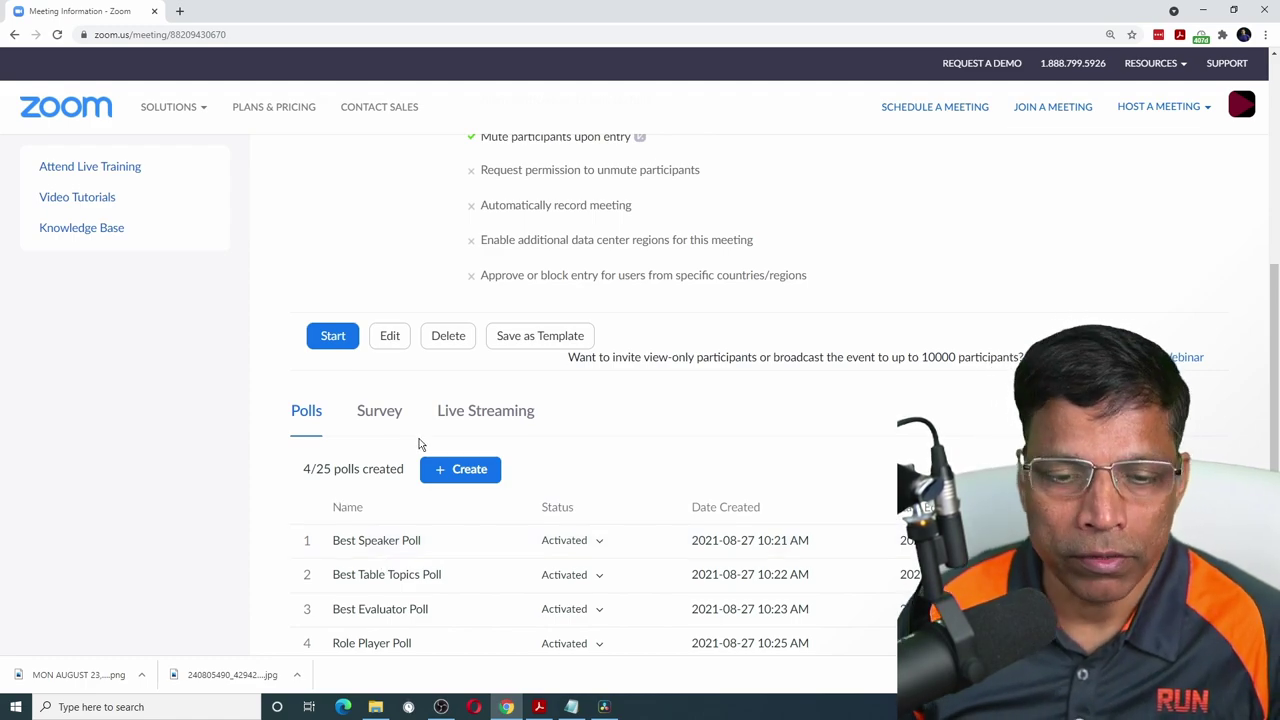
# - Open the new meeting's Best Speaker Poll and place the cursor in its Speaker 1 choice
pyautogui.scroll(-1, 527, 444)
pyautogui.moveTo(360, 415)
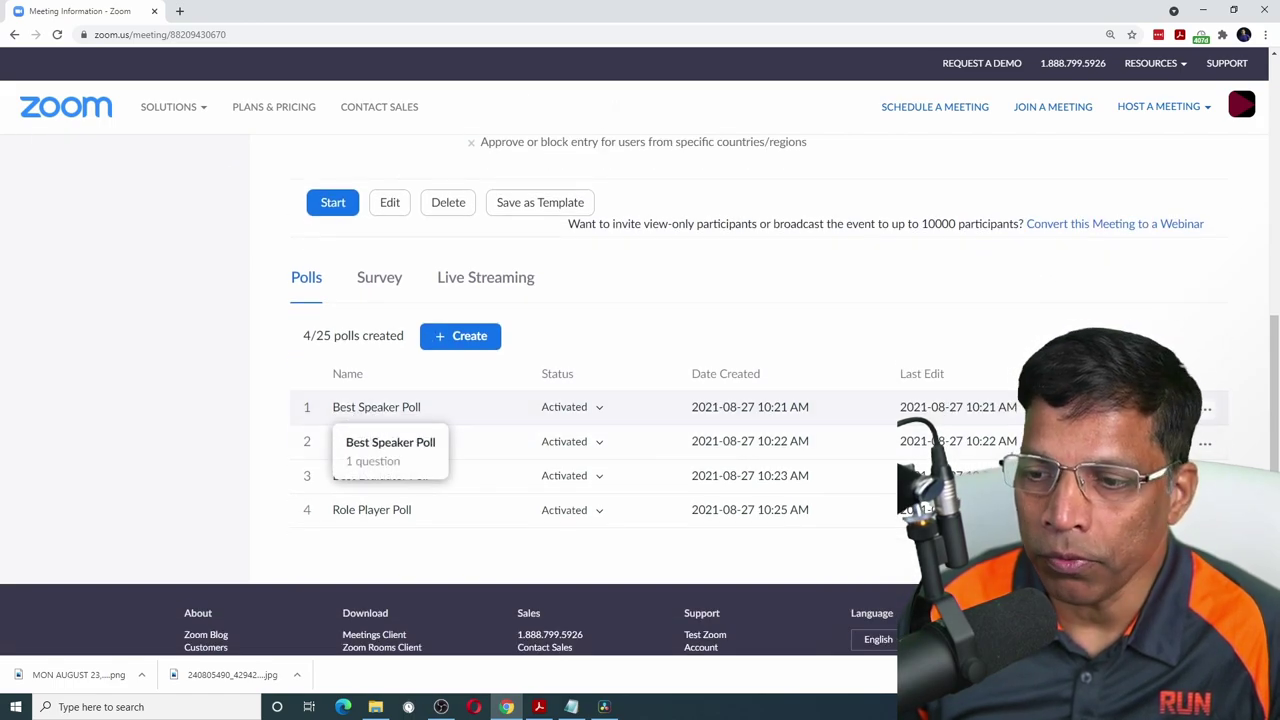
pyautogui.click(1175, 407)
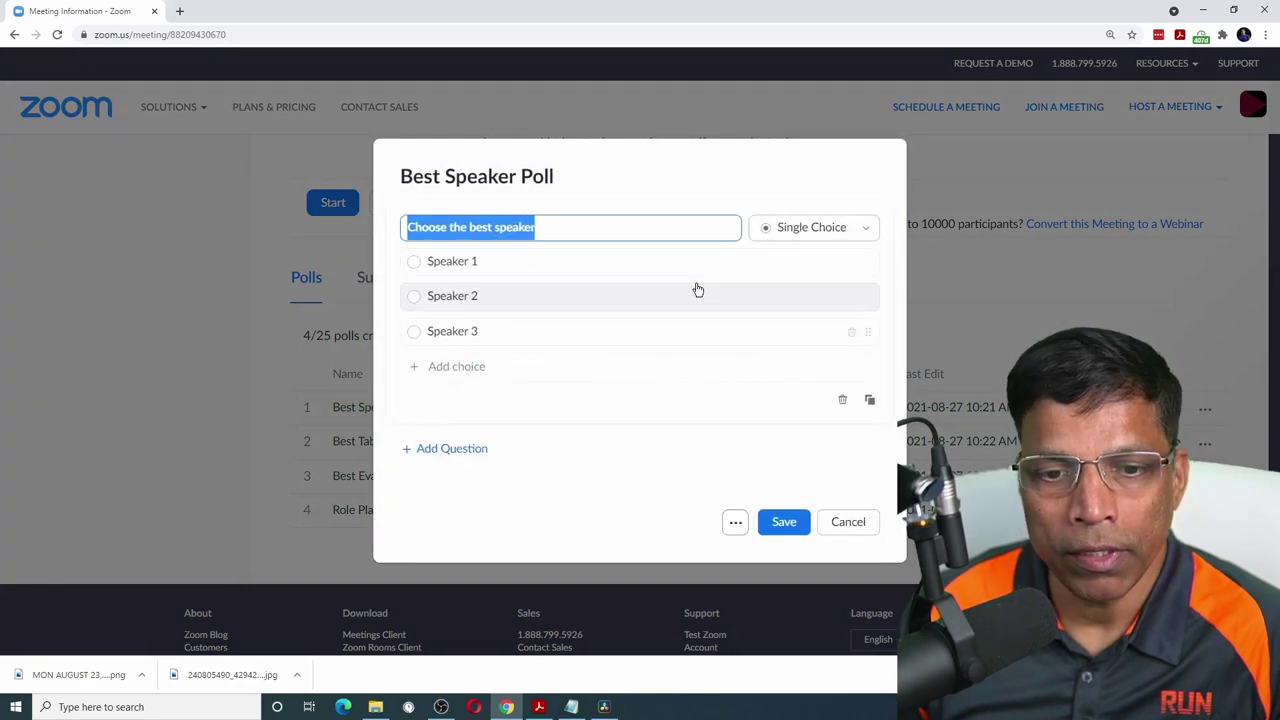
pyautogui.click(498, 264)
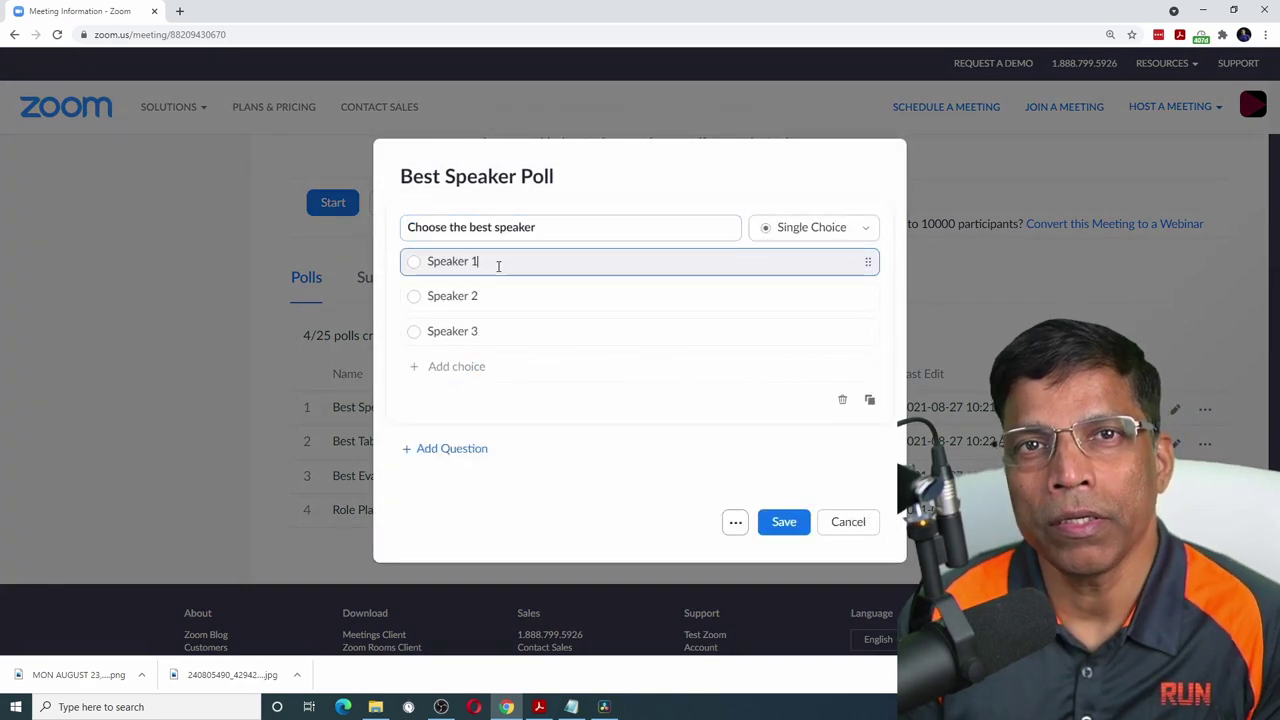